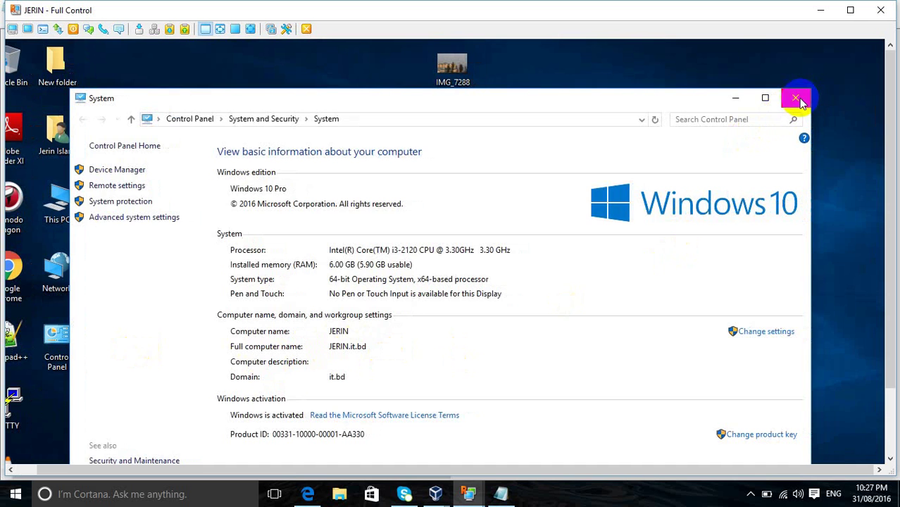
Step: Close the System information window and refresh the remote computer's desktop
{"action": "left_click", "coordinate": [799, 99]}
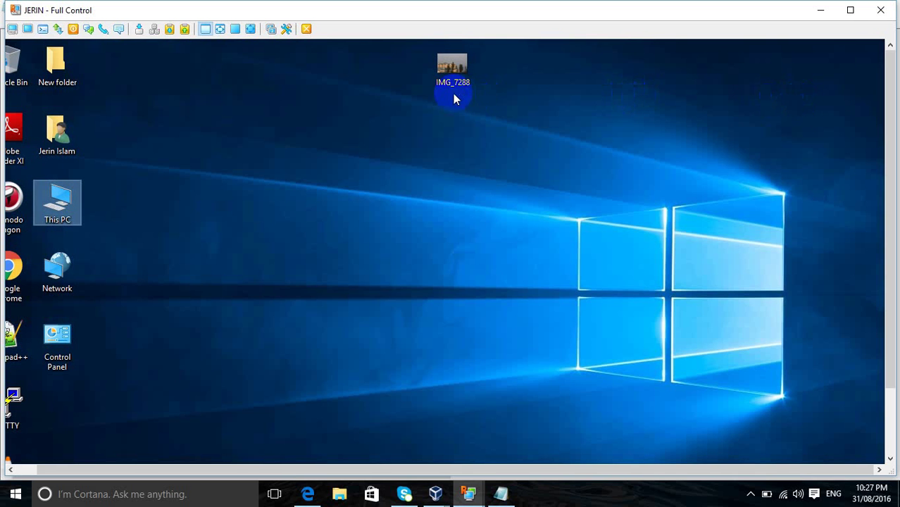
{"action": "right_click", "coordinate": [381, 135]}
{"action": "left_click", "coordinate": [416, 176]}
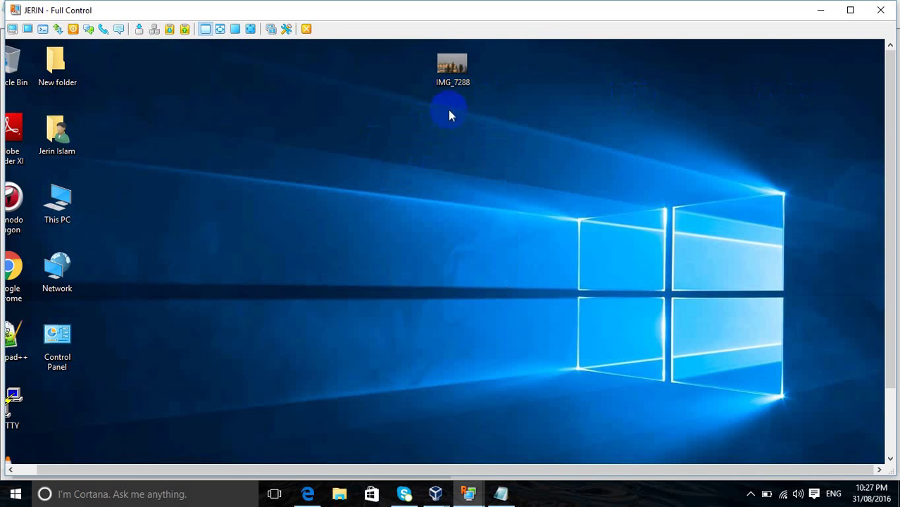
{"action": "mouse_move", "coordinate": [450, 73]}
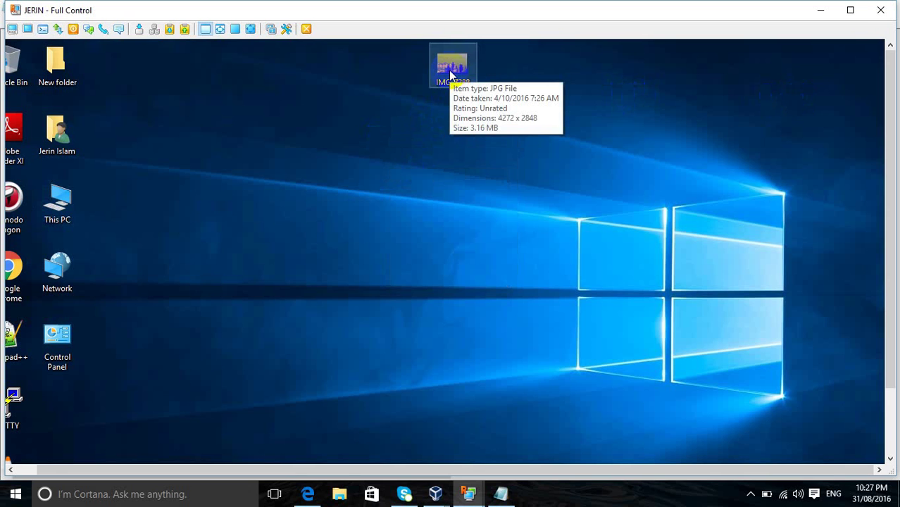
{"action": "right_click", "coordinate": [316, 116]}
{"action": "left_click", "coordinate": [352, 154]}
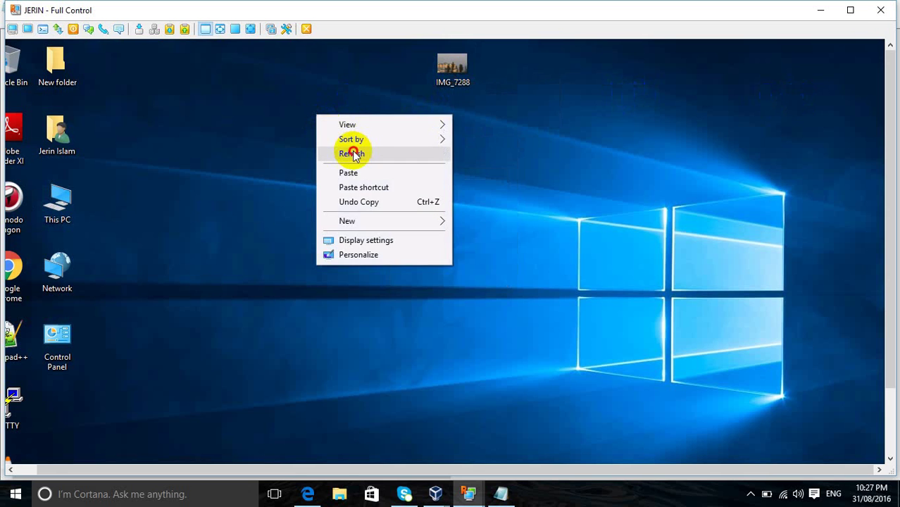
Step: Set the IMG_7288 picture as the remote computer's desktop background
{"action": "right_click", "coordinate": [454, 71]}
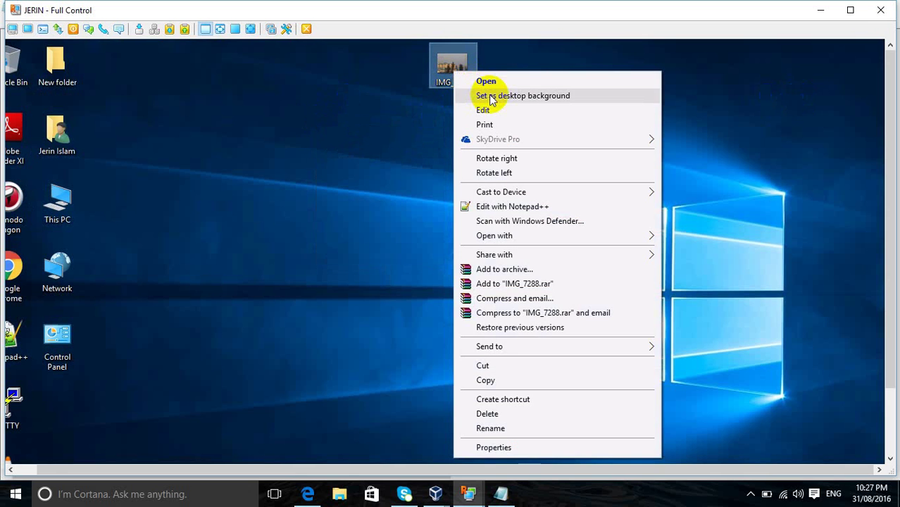
{"action": "left_click", "coordinate": [490, 97]}
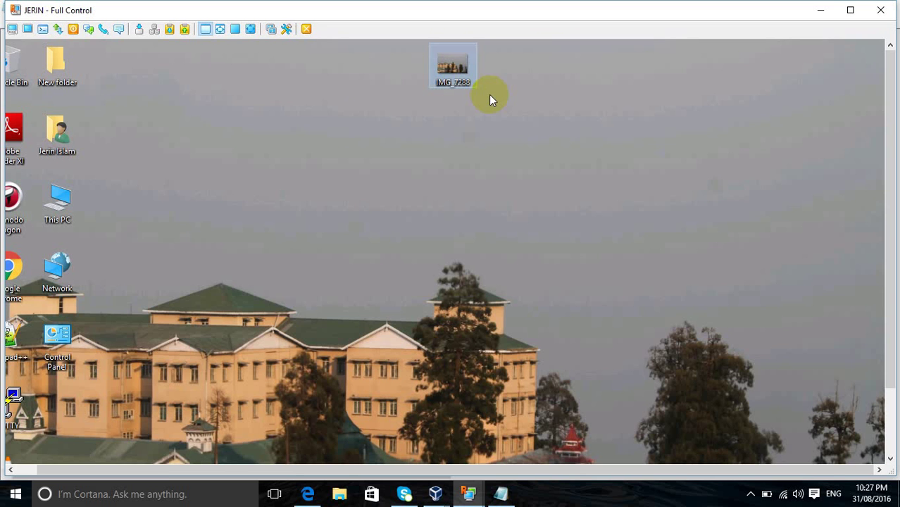
{"action": "mouse_move", "coordinate": [891, 191]}
{"action": "left_mouse_down"}
{"action": "mouse_move", "coordinate": [893, 250]}
{"action": "mouse_move", "coordinate": [886, 191]}
{"action": "left_mouse_up"}
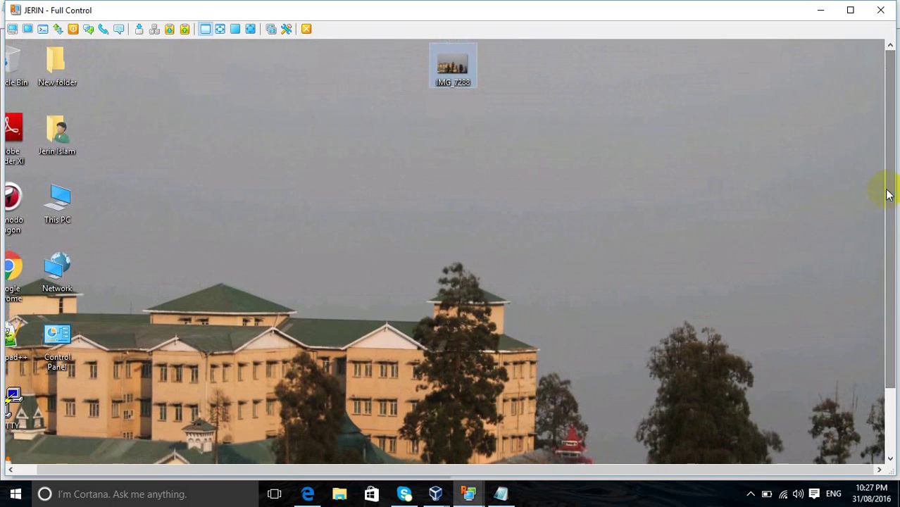
{"action": "right_click", "coordinate": [551, 451]}
{"action": "left_click_drag", "start_coordinate": [525, 467], "coordinate": [480, 464]}
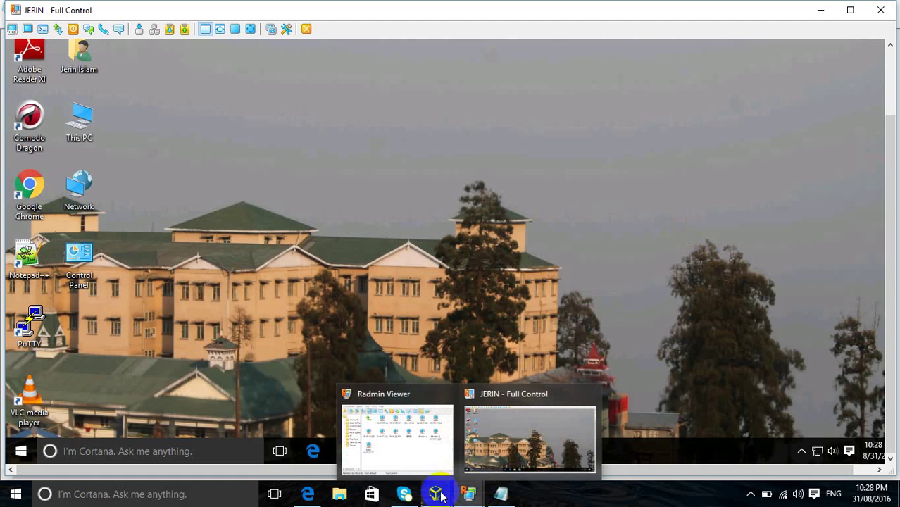
Step: Switch to the Windows Server 2012 R2 virtual machine in VirtualBox and unlock the administrator session with the account password
{"action": "mouse_move", "coordinate": [438, 493]}
{"action": "left_click", "coordinate": [474, 443]}
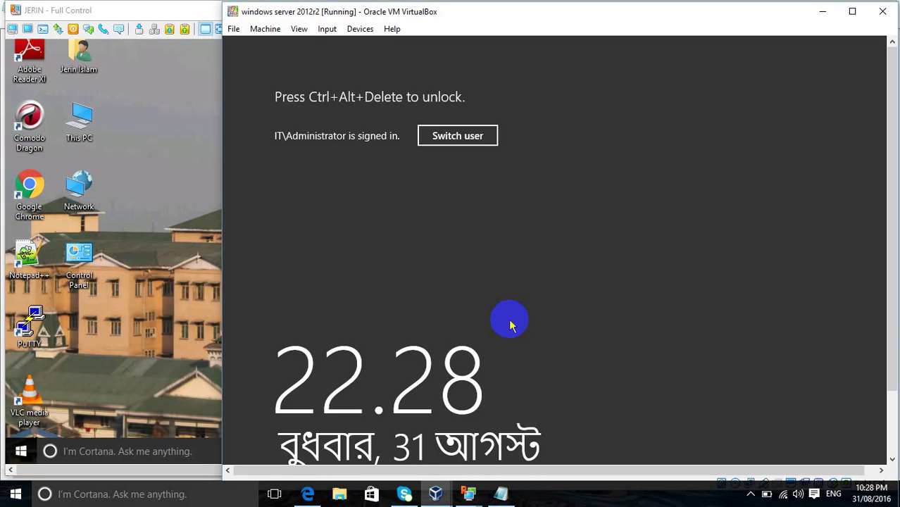
{"action": "key", "text": "ctrl+alt+Delete"}
{"action": "type", "text": "•••••"}
{"action": "type", "text": "••••"}
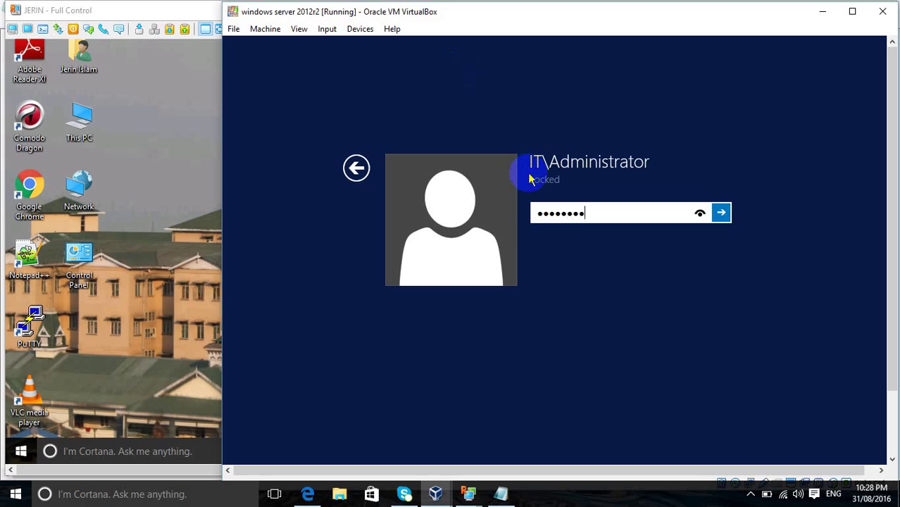
{"action": "type", "text": "•••"}
{"action": "key", "text": "Return"}
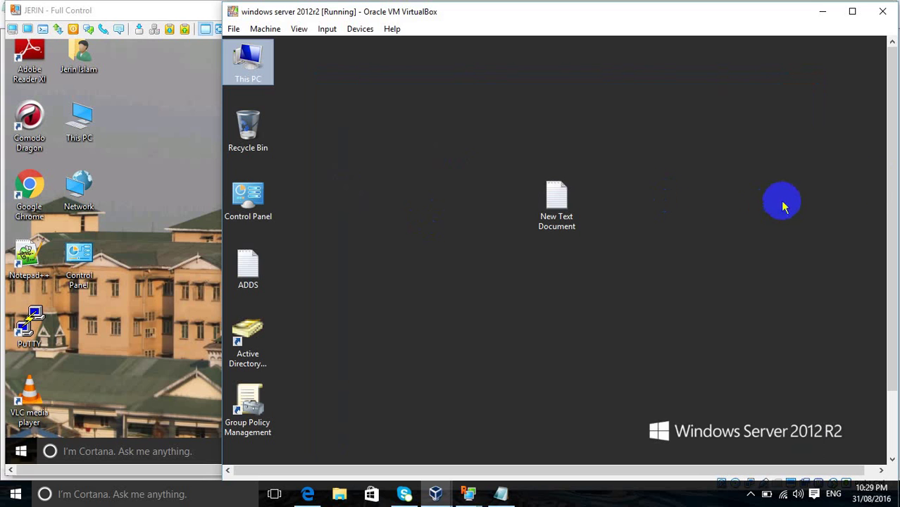
Step: Open the Group Policy Management console from Server Manager on the server
{"action": "left_click_drag", "start_coordinate": [891, 185], "coordinate": [896, 248]}
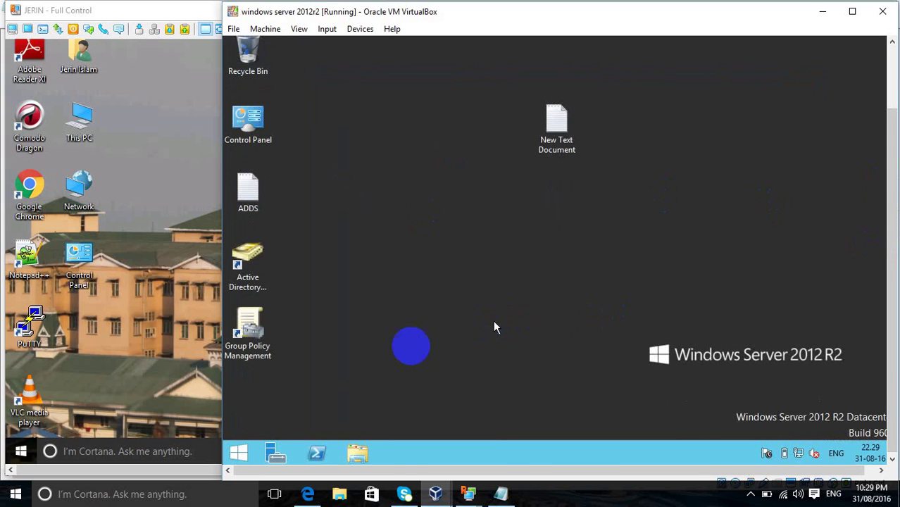
{"action": "left_click", "coordinate": [802, 61]}
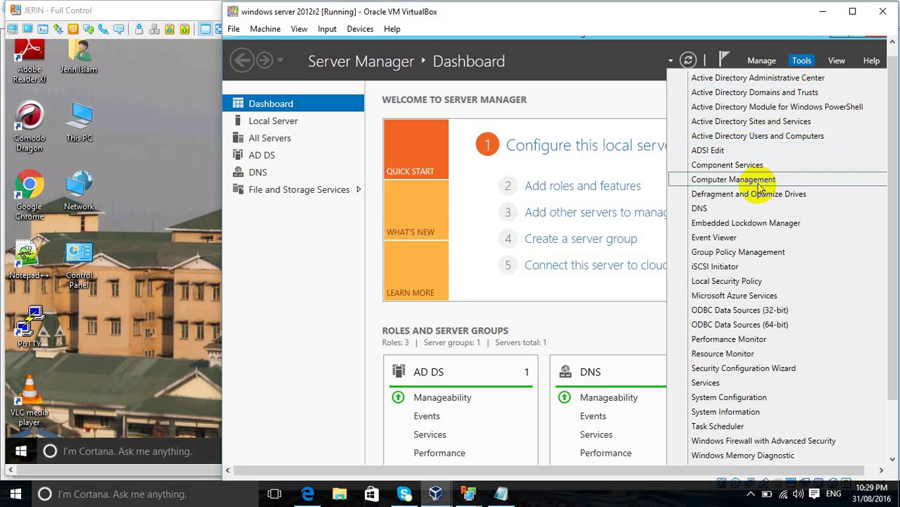
{"action": "left_click", "coordinate": [756, 255]}
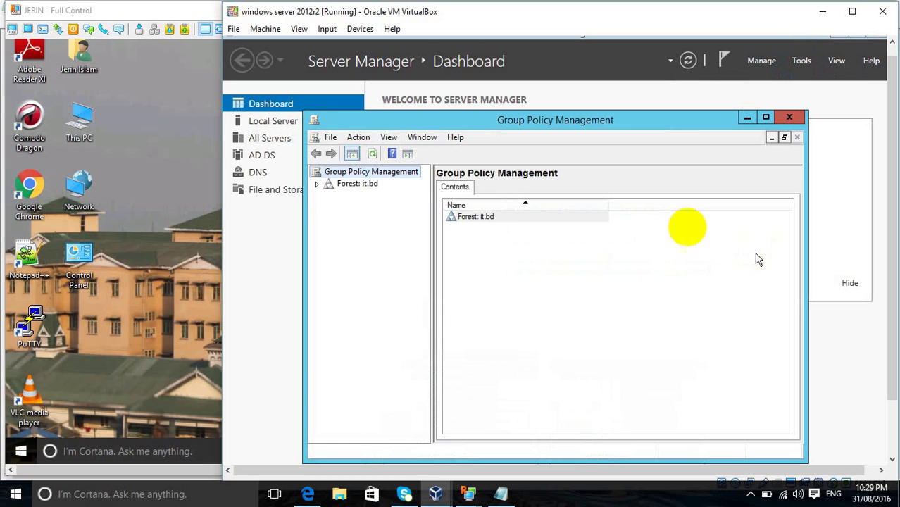
Step: Create a GPO named wallpaper GPO linked to the it.bd domain and display its scope
{"action": "left_click", "coordinate": [317, 184]}
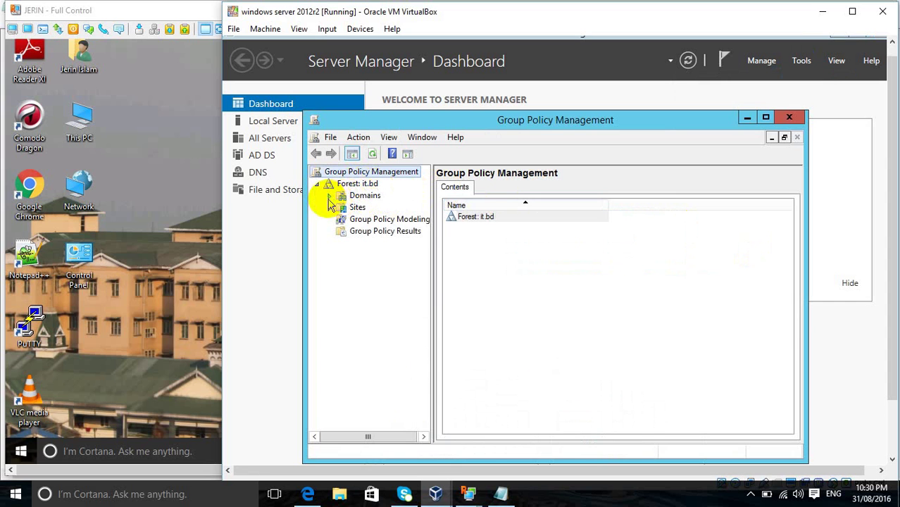
{"action": "left_click", "coordinate": [329, 196]}
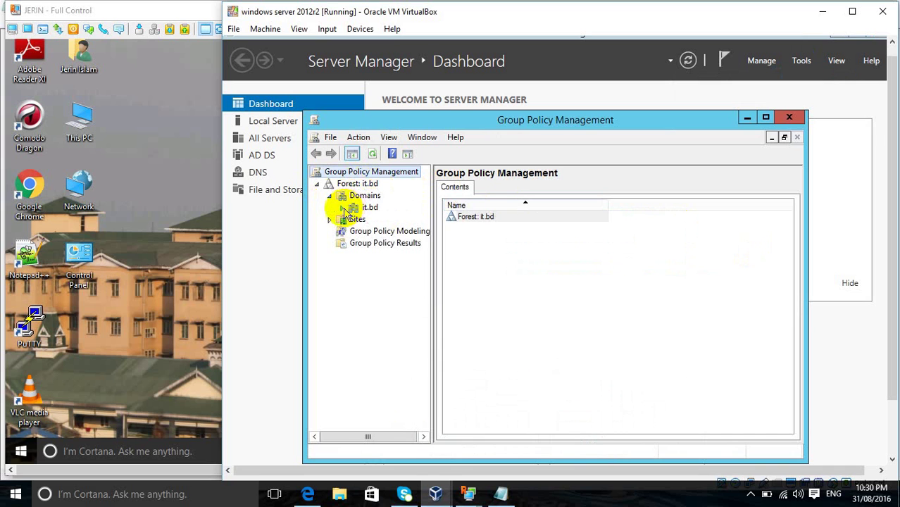
{"action": "left_click", "coordinate": [342, 207]}
{"action": "left_click", "coordinate": [354, 209]}
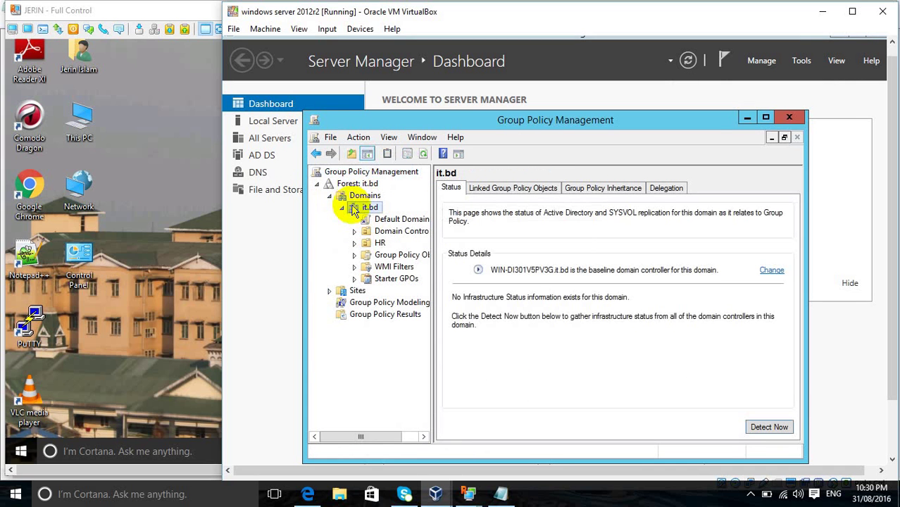
{"action": "right_click", "coordinate": [354, 208]}
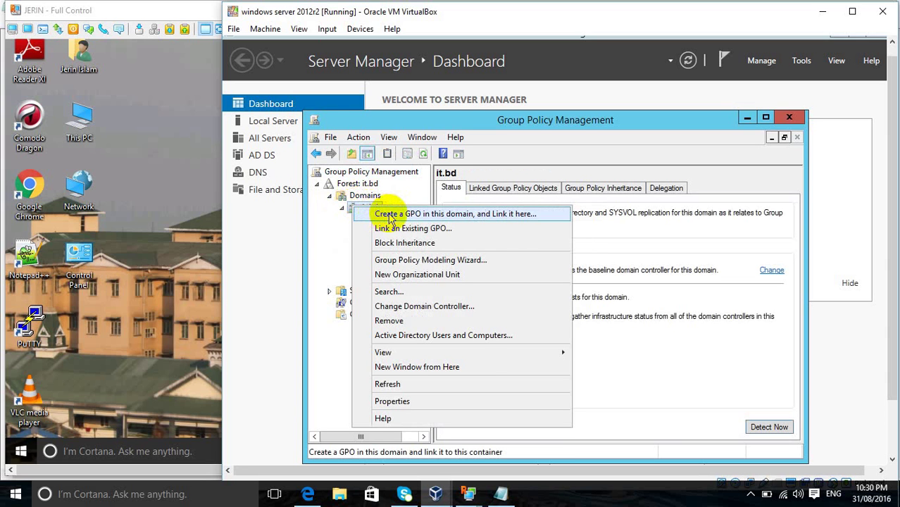
{"action": "left_click", "coordinate": [389, 219]}
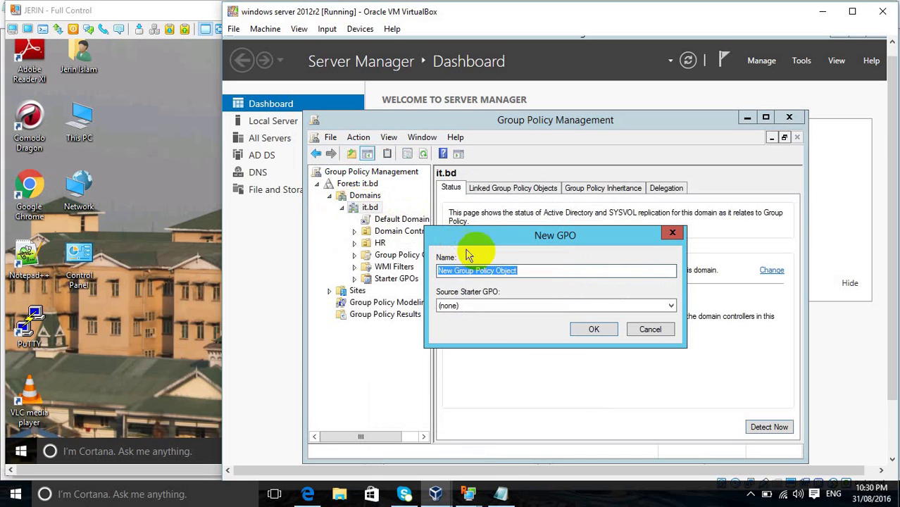
{"action": "type", "text": "wallpaper GPO"}
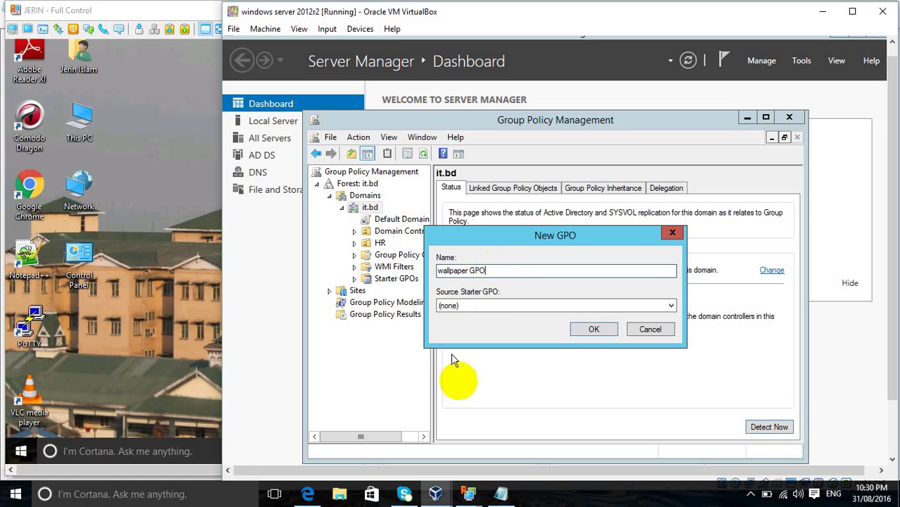
{"action": "left_click", "coordinate": [594, 329]}
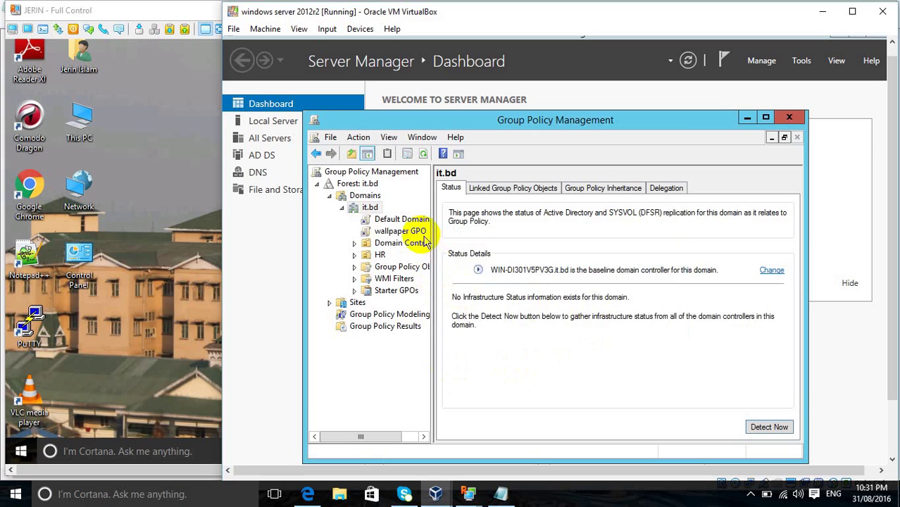
{"action": "left_click", "coordinate": [402, 231]}
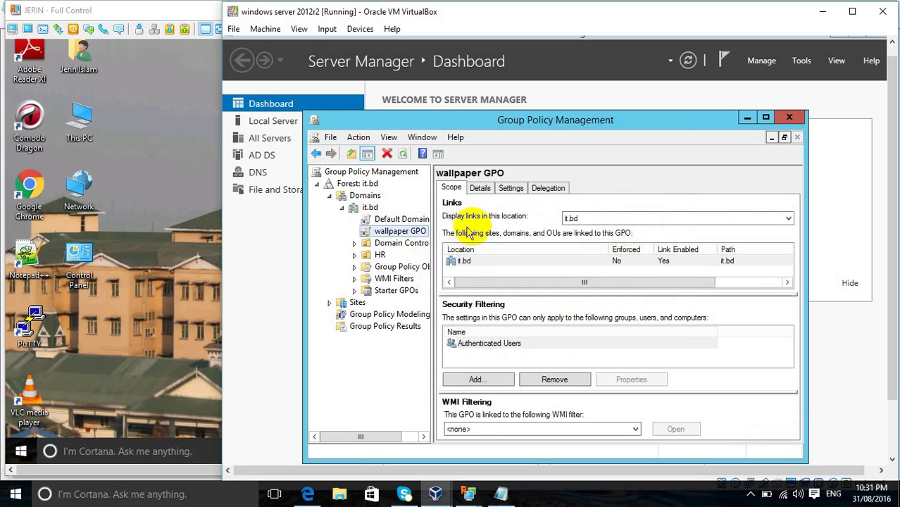
Step: Minimize the management windows and create a folder named wallpaper on the server's Local Disk (C:)
{"action": "left_click", "coordinate": [748, 118]}
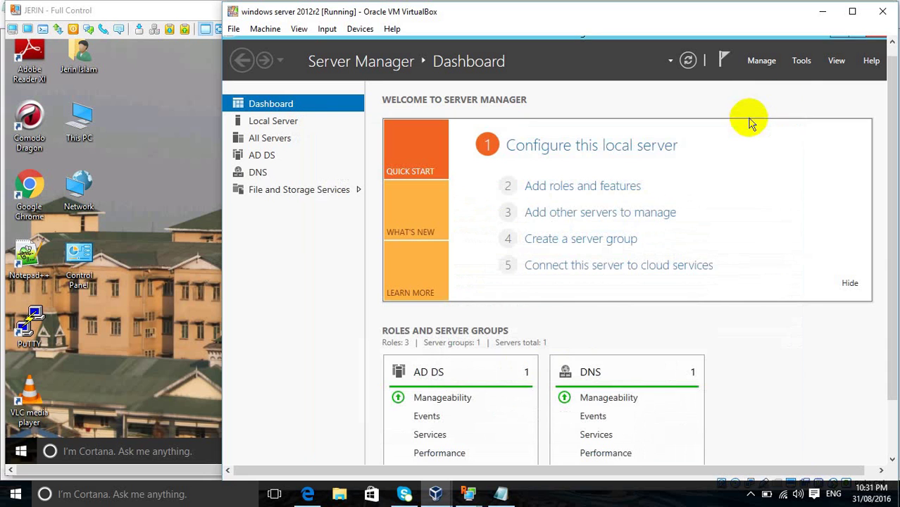
{"action": "left_click", "coordinate": [839, 39]}
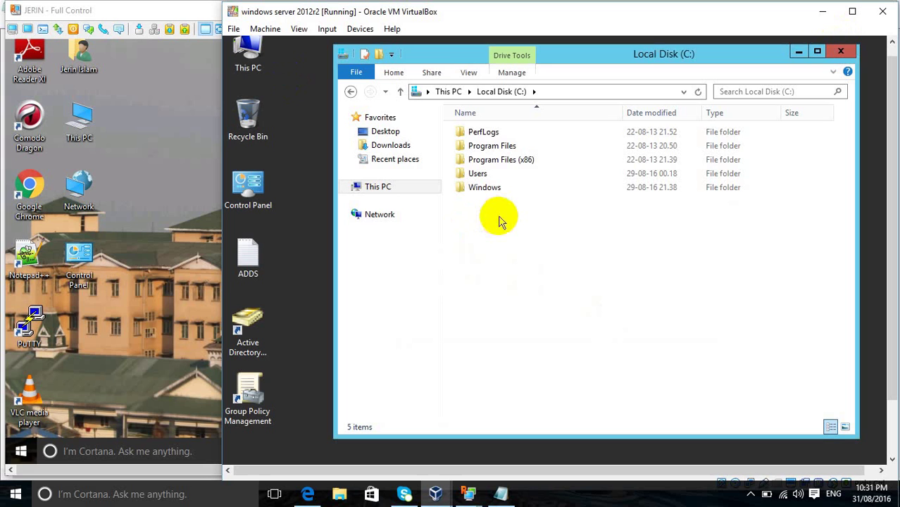
{"action": "right_click", "coordinate": [499, 220]}
{"action": "mouse_move", "coordinate": [589, 352]}
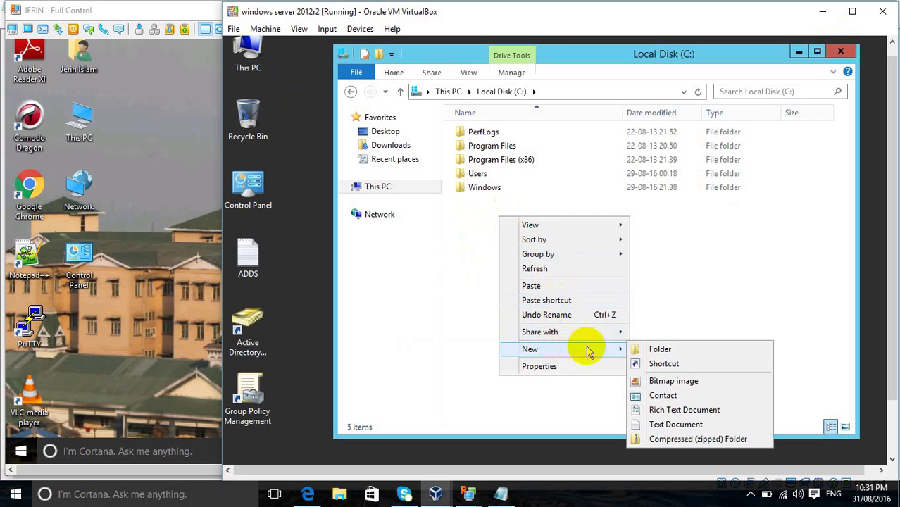
{"action": "left_click", "coordinate": [637, 349]}
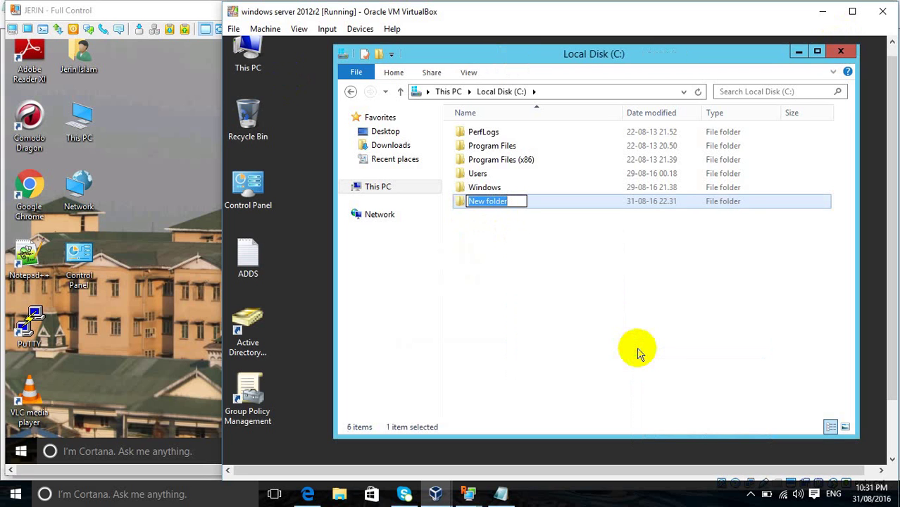
{"action": "type", "text": "w"}
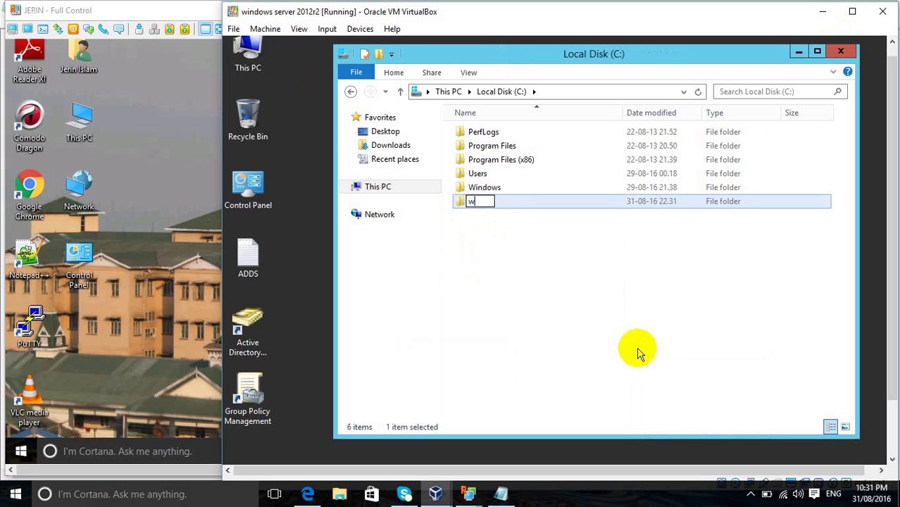
{"action": "type", "text": "allpaper"}
{"action": "left_click", "coordinate": [553, 296]}
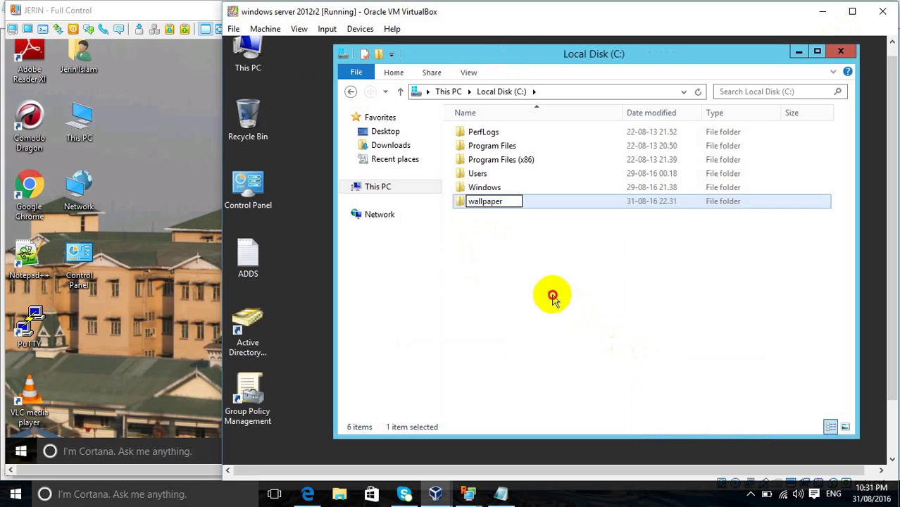
Step: Enable sharing of the wallpaper folder in its Advanced Sharing settings
{"action": "right_click", "coordinate": [488, 204]}
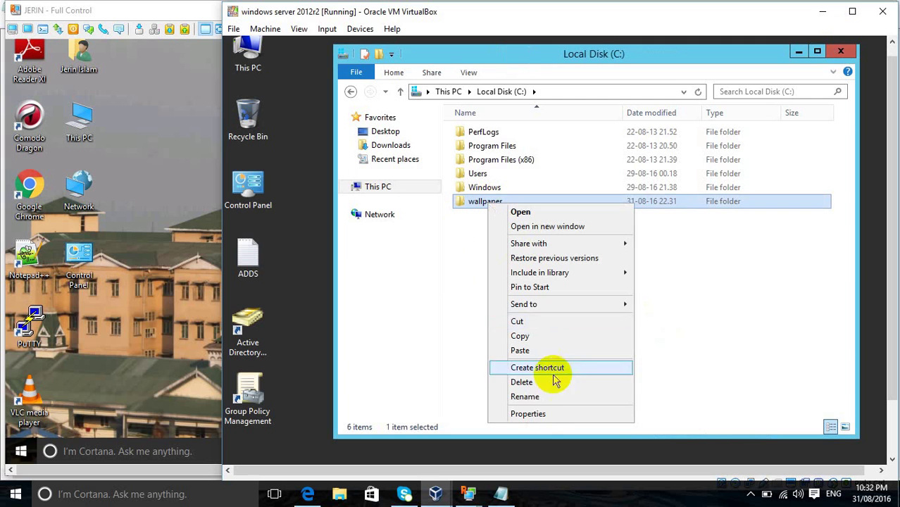
{"action": "left_click", "coordinate": [542, 413]}
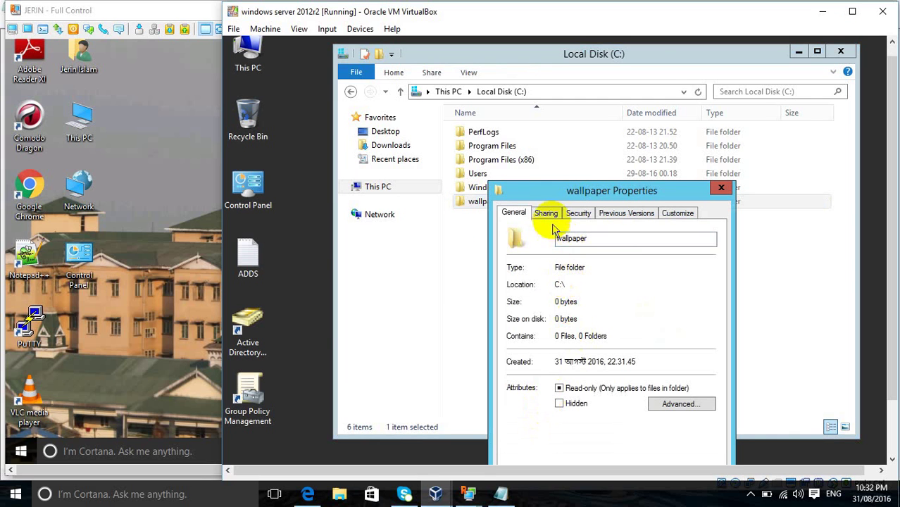
{"action": "left_click", "coordinate": [546, 213]}
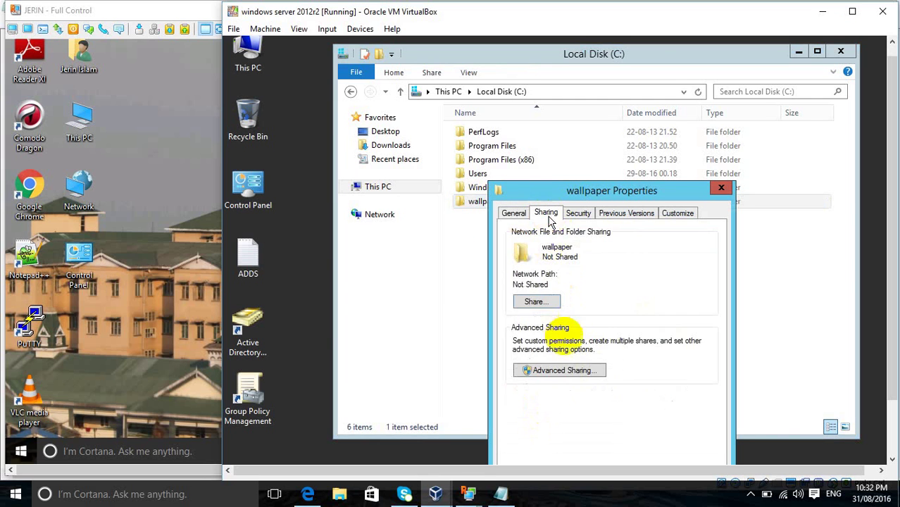
{"action": "left_click", "coordinate": [563, 373]}
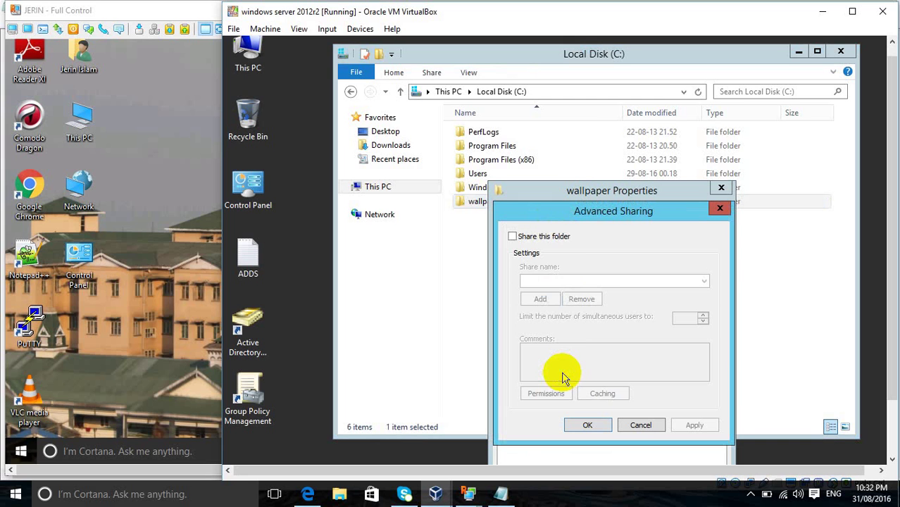
{"action": "left_click", "coordinate": [549, 238]}
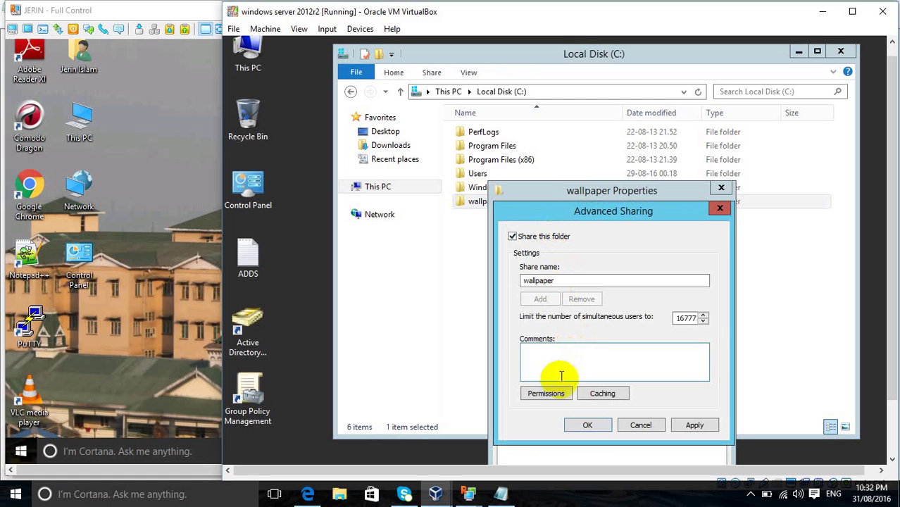
Step: Review the wallpaper share's permissions for Everyone, apply the sharing settings and close the folder's properties
{"action": "left_click", "coordinate": [549, 394]}
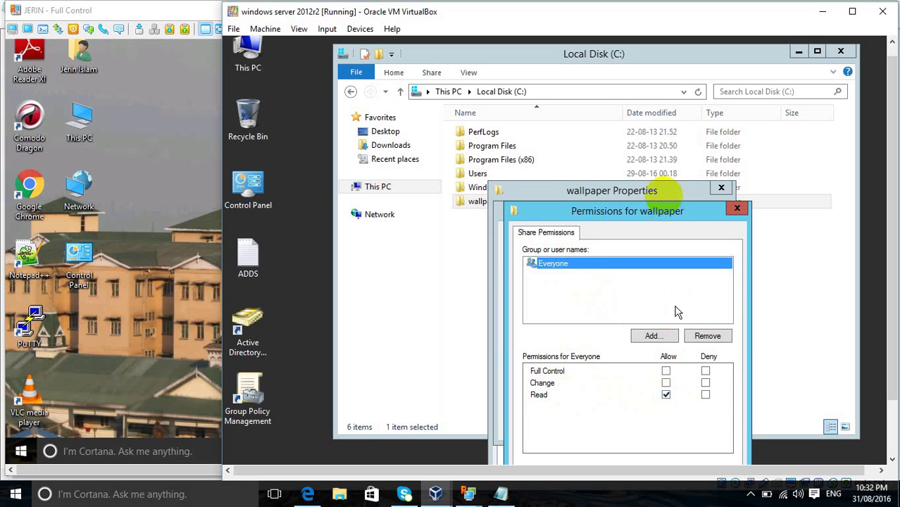
{"action": "left_click", "coordinate": [663, 209]}
{"action": "left_click_drag", "start_coordinate": [663, 209], "coordinate": [663, 171]}
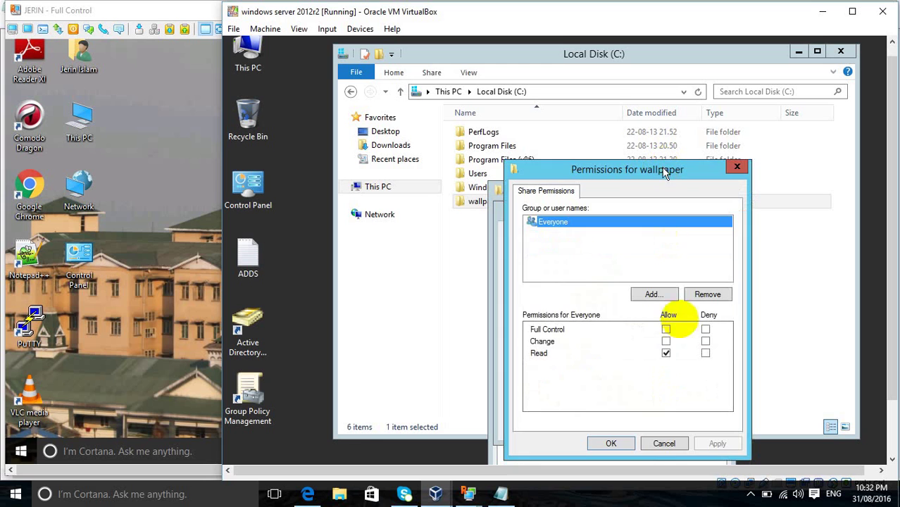
{"action": "left_click", "coordinate": [613, 444]}
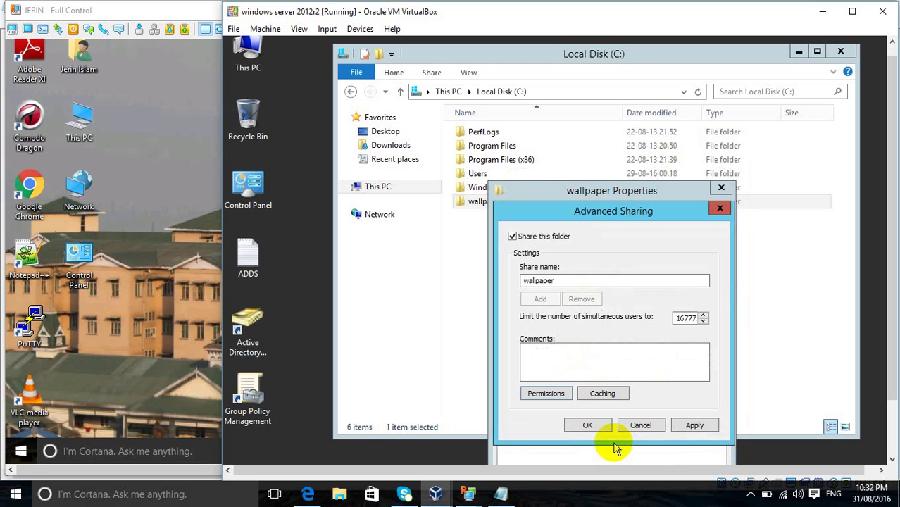
{"action": "left_click", "coordinate": [687, 425]}
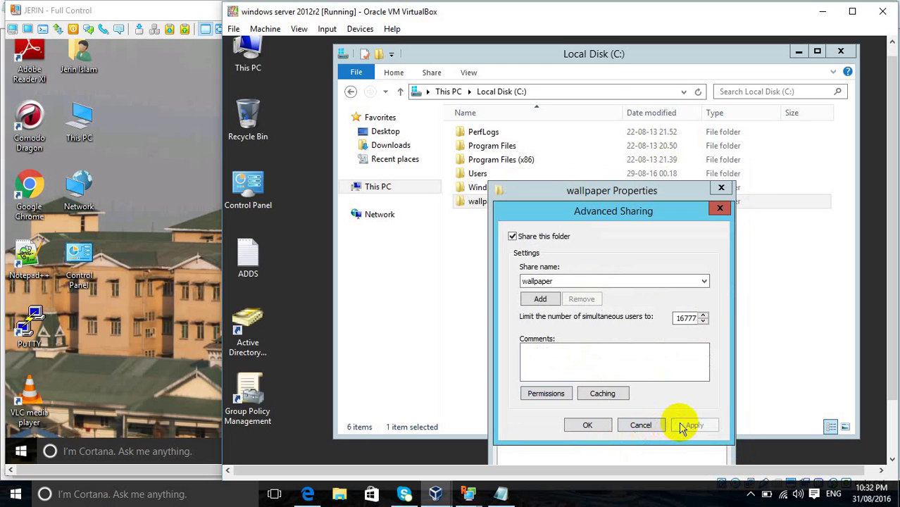
{"action": "left_click", "coordinate": [588, 426]}
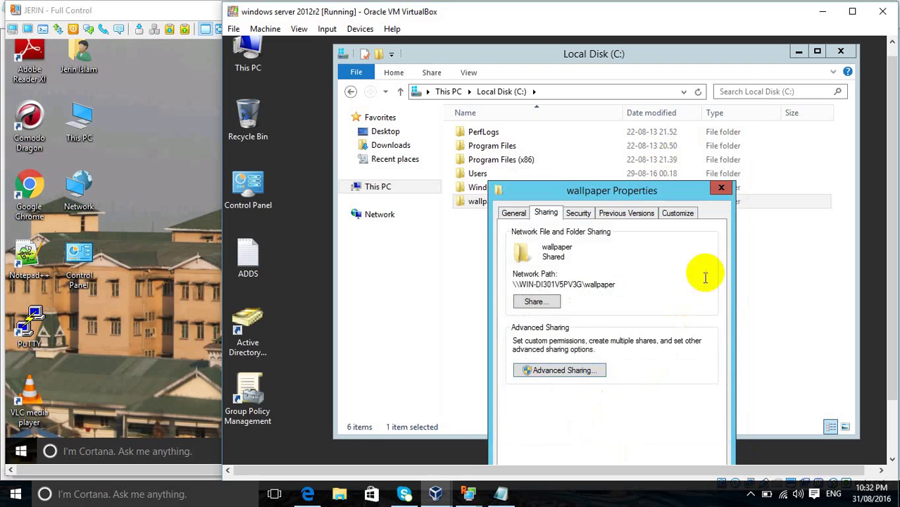
{"action": "left_click_drag", "start_coordinate": [663, 196], "coordinate": [680, 161]}
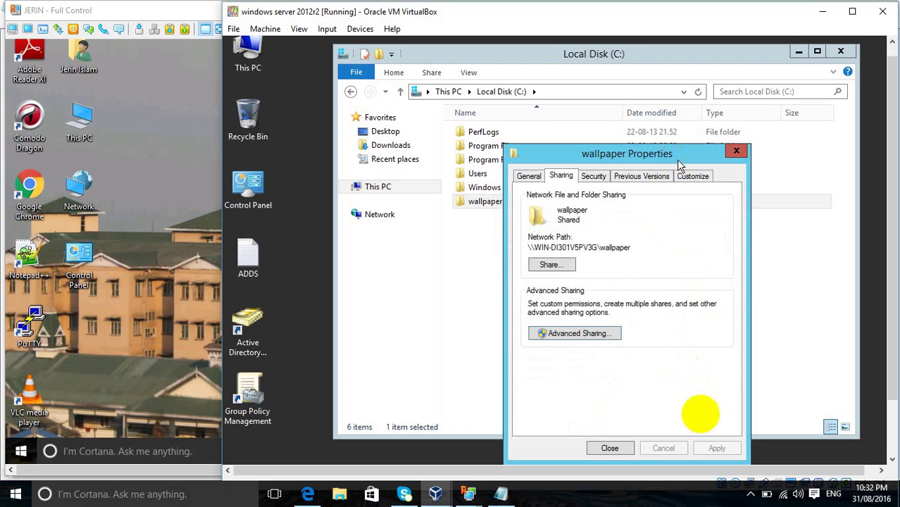
{"action": "left_click", "coordinate": [619, 454]}
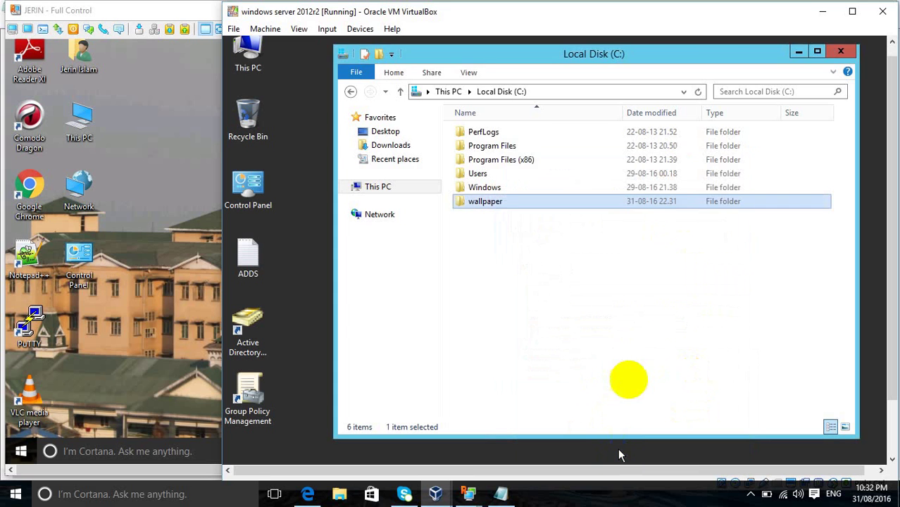
Step: Copy the IMG_7367 image from the server's desktop into the wallpaper folder on Local Disk (C:)
{"action": "double_click", "coordinate": [491, 203]}
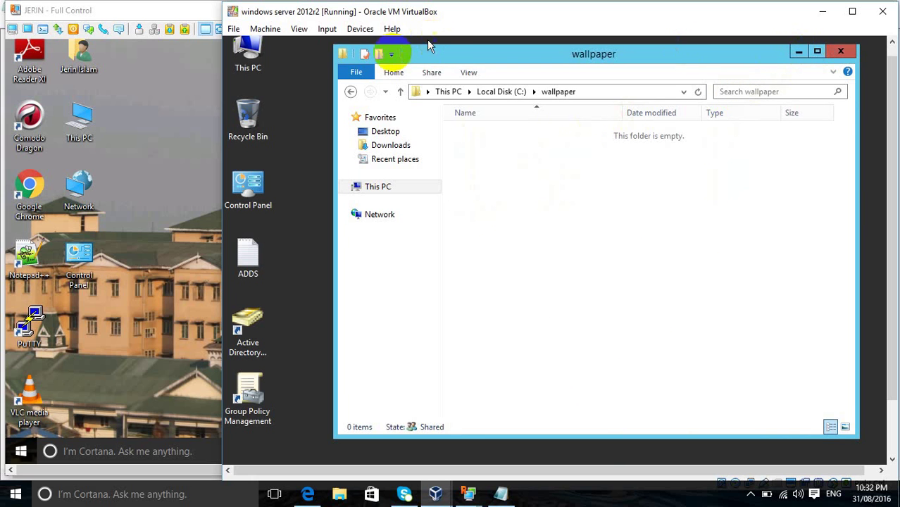
{"action": "left_click_drag", "start_coordinate": [335, 47], "coordinate": [557, 125]}
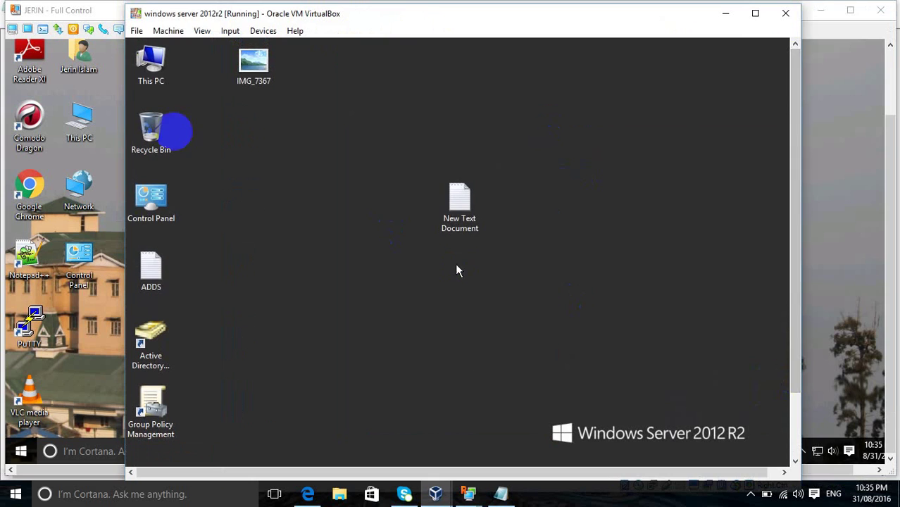
{"action": "left_click", "coordinate": [259, 68]}
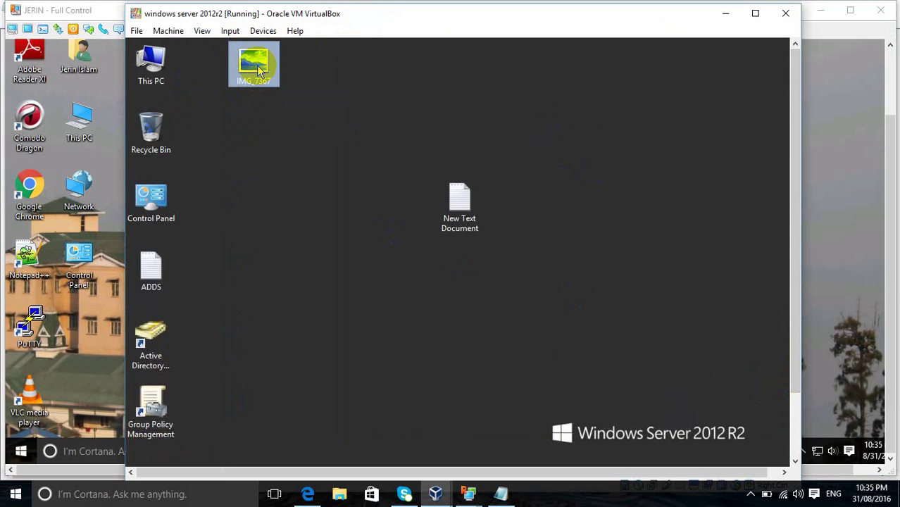
{"action": "right_click", "coordinate": [259, 69]}
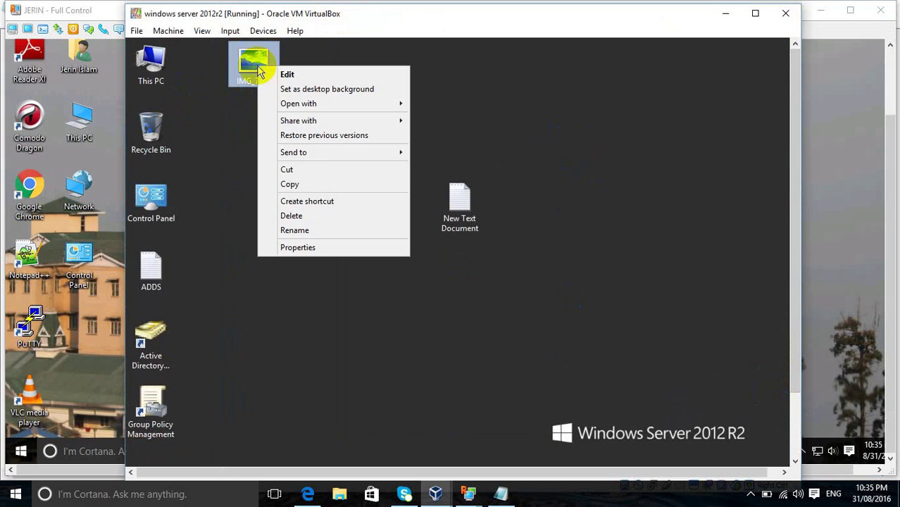
{"action": "left_click", "coordinate": [314, 192]}
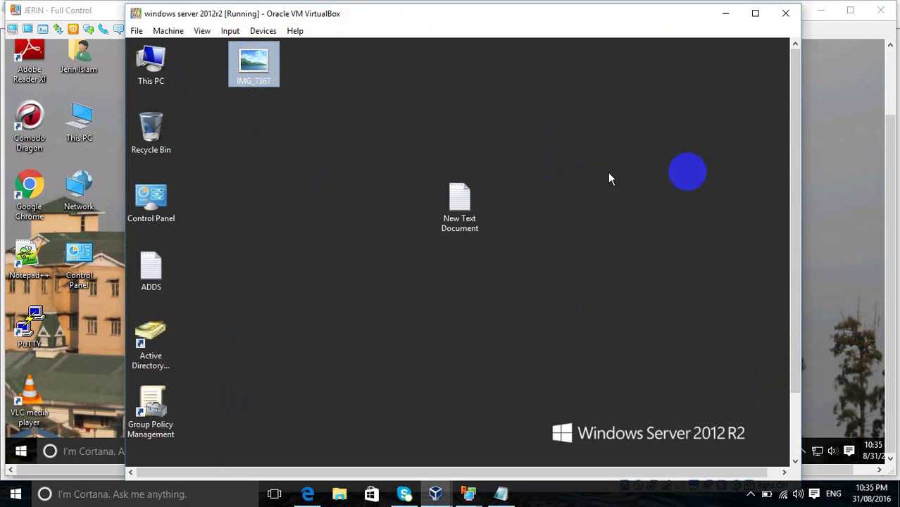
{"action": "left_click_drag", "start_coordinate": [792, 198], "coordinate": [794, 204]}
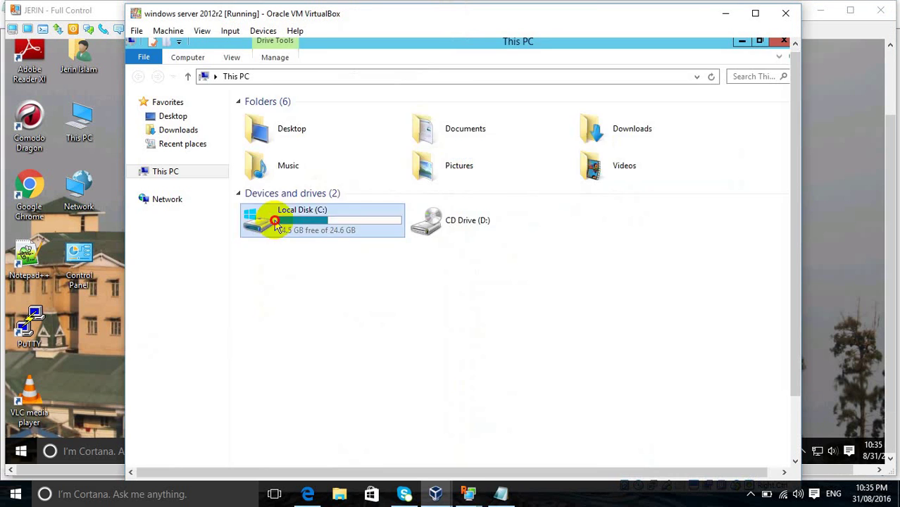
{"action": "double_click", "coordinate": [233, 220]}
{"action": "double_click", "coordinate": [288, 177]}
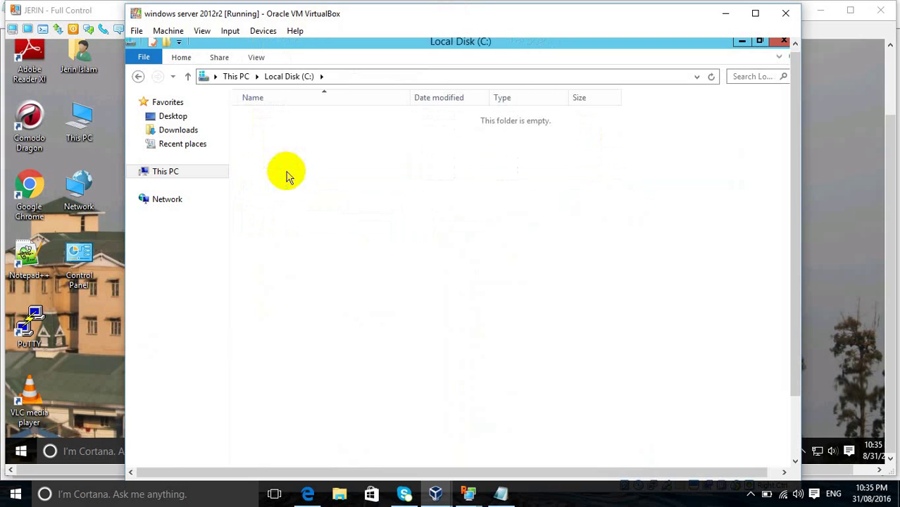
{"action": "right_click", "coordinate": [299, 169]}
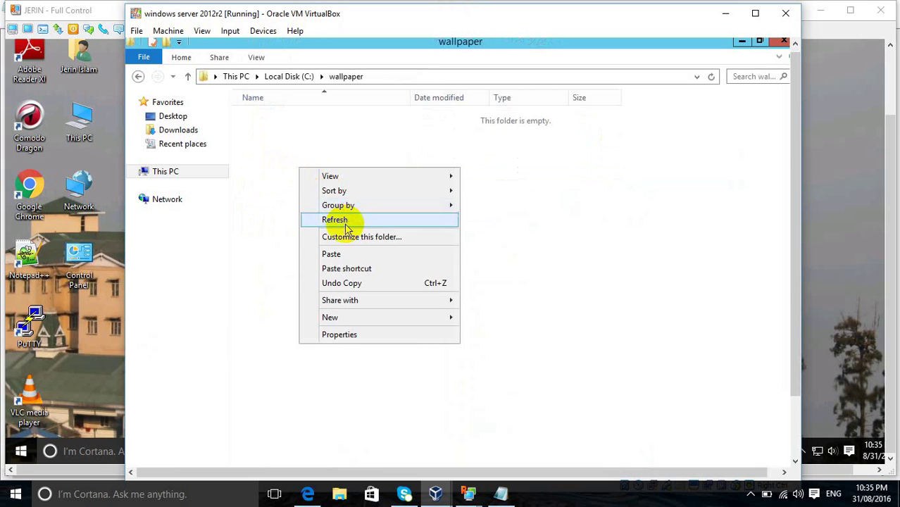
{"action": "left_click", "coordinate": [344, 258]}
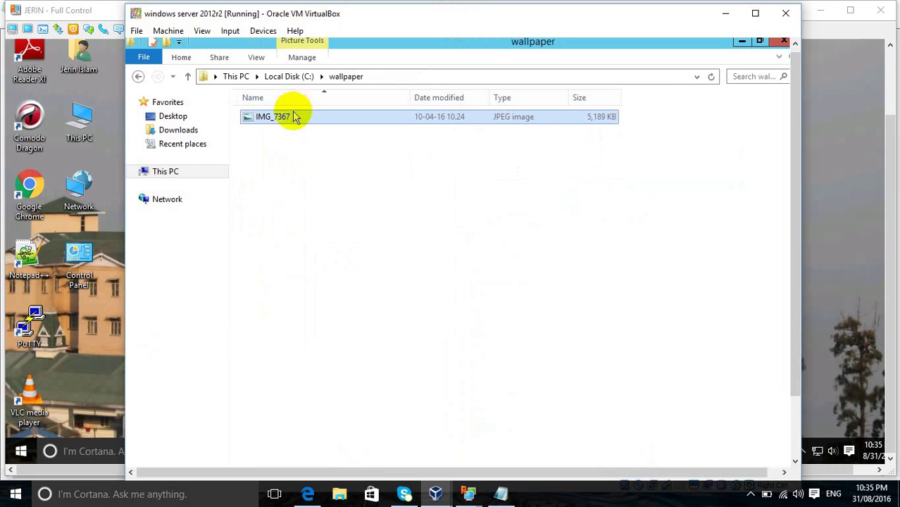
Step: Rename the copied image in the wallpaper folder as wallpaper and close the folder window
{"action": "right_click", "coordinate": [296, 117]}
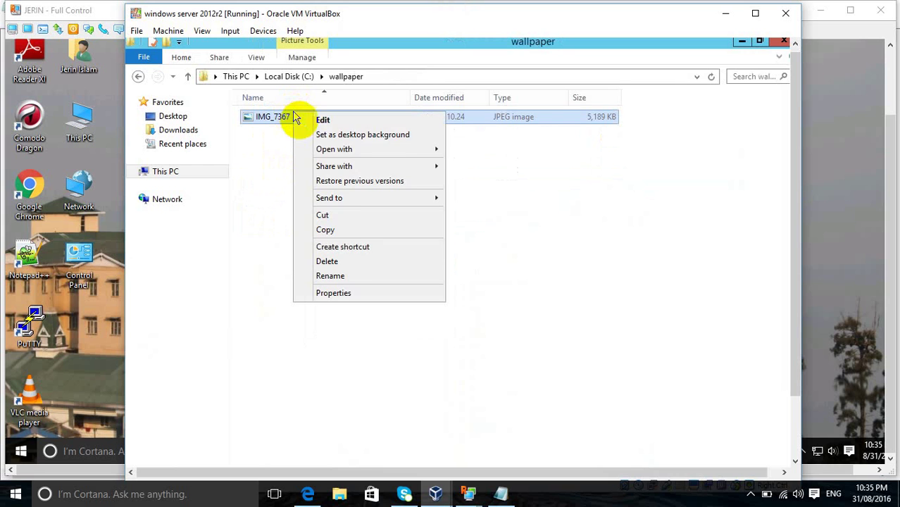
{"action": "left_click", "coordinate": [332, 277]}
{"action": "type", "text": "wallp"}
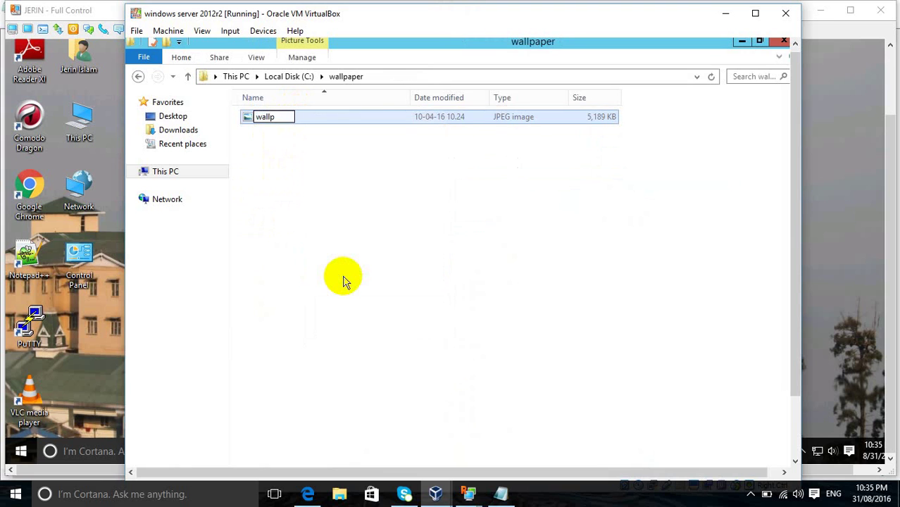
{"action": "type", "text": "aper"}
{"action": "left_click", "coordinate": [413, 221]}
{"action": "left_click", "coordinate": [784, 41]}
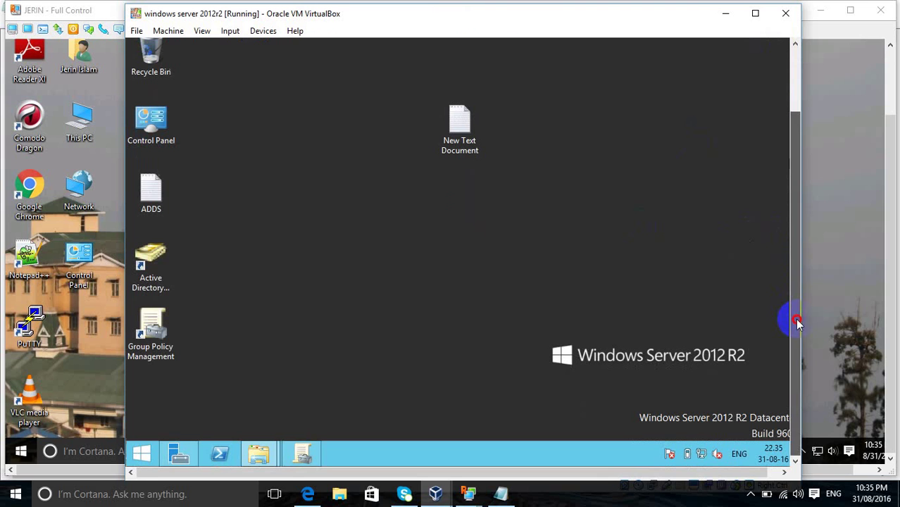
Step: Restore the Group Policy Management console and open the wallpaper GPO under it.bd for editing
{"action": "left_click", "coordinate": [305, 454]}
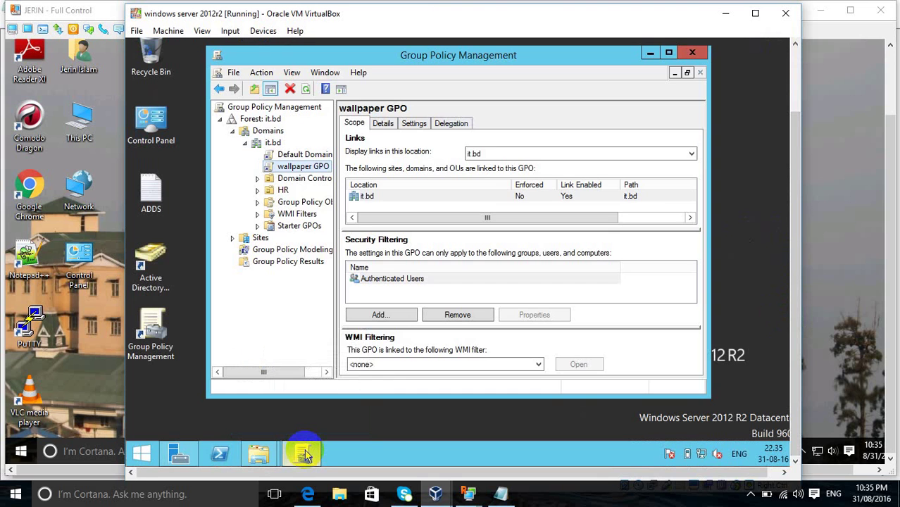
{"action": "right_click", "coordinate": [307, 172]}
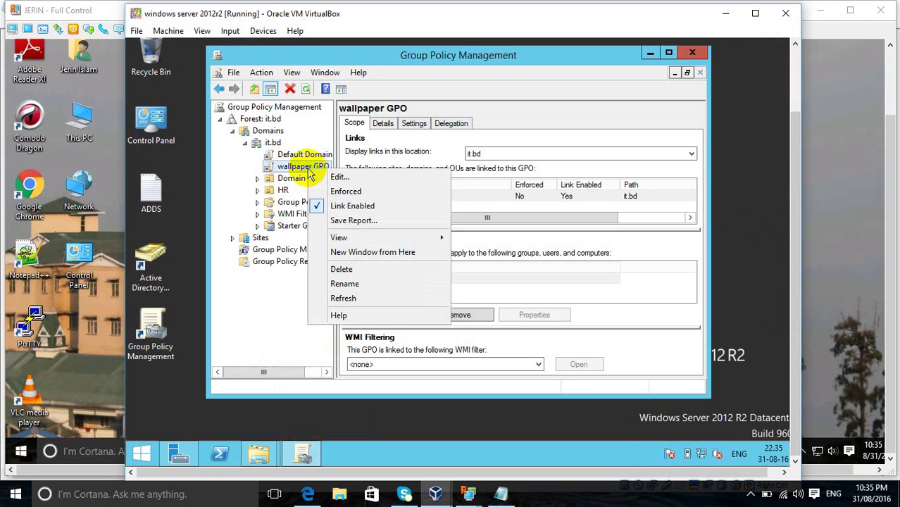
{"action": "left_click", "coordinate": [345, 177]}
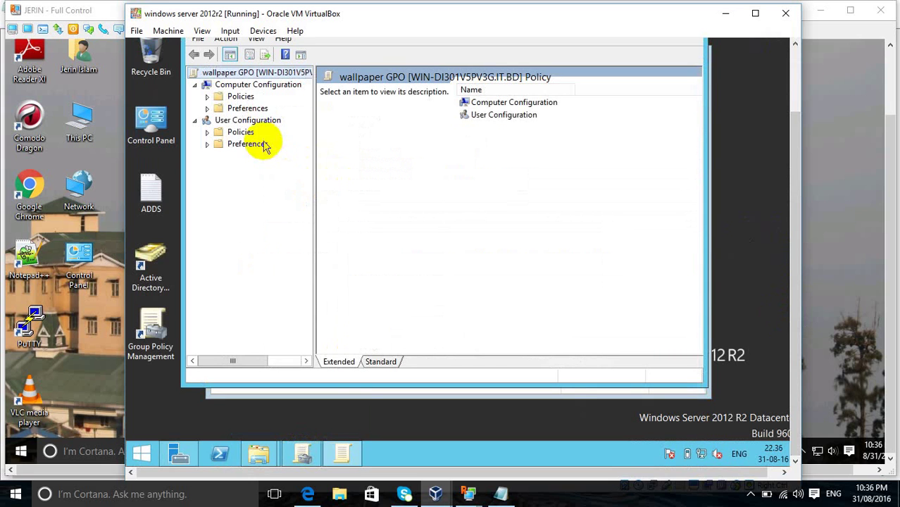
Step: Display the user policy settings under User Configuration > Policies > Administrative Templates > Desktop > Desktop
{"action": "left_click", "coordinate": [207, 132]}
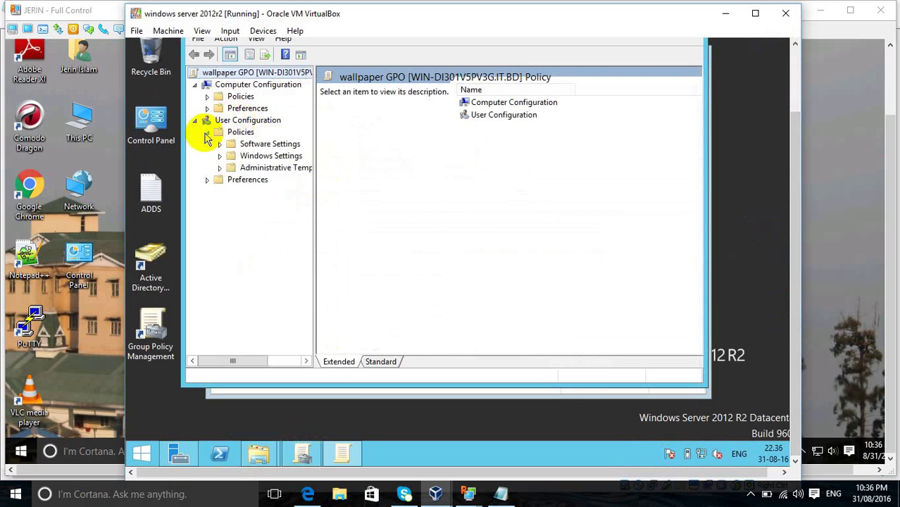
{"action": "left_click", "coordinate": [219, 169]}
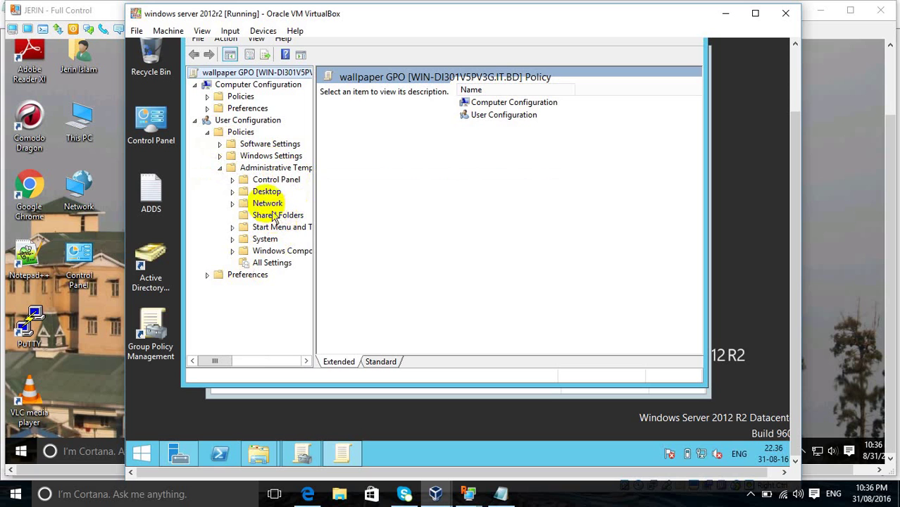
{"action": "left_click", "coordinate": [233, 193]}
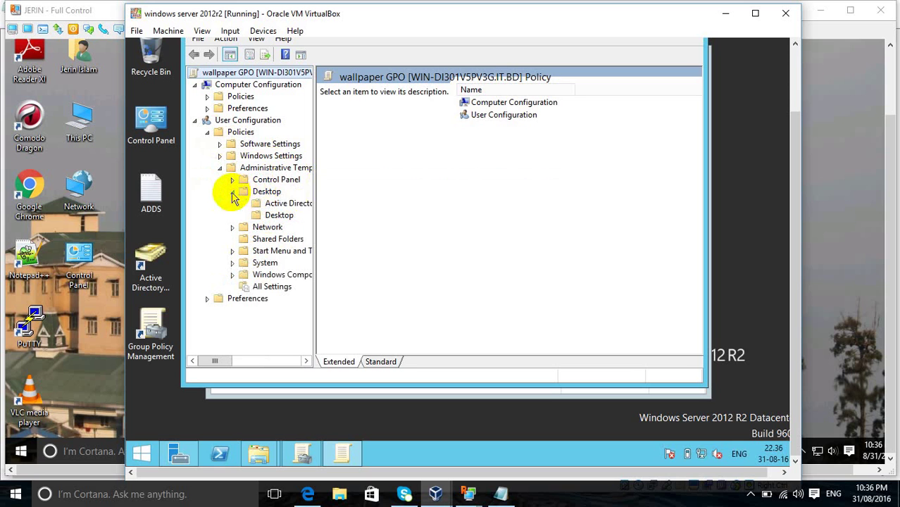
{"action": "left_click", "coordinate": [262, 215]}
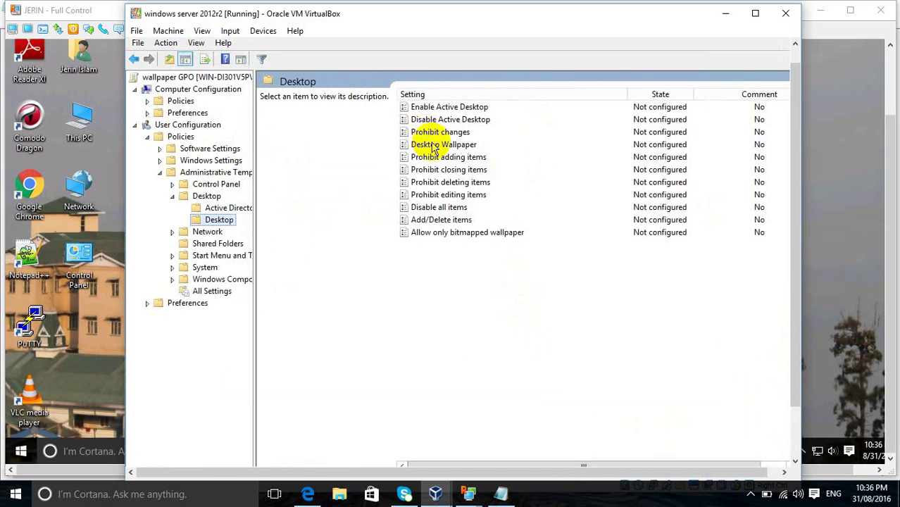
Step: Enable the Desktop Wallpaper policy with the wallpaper name \\192.168.0.100\wallpaper\wallpaper.JPG and apply it
{"action": "double_click", "coordinate": [432, 145]}
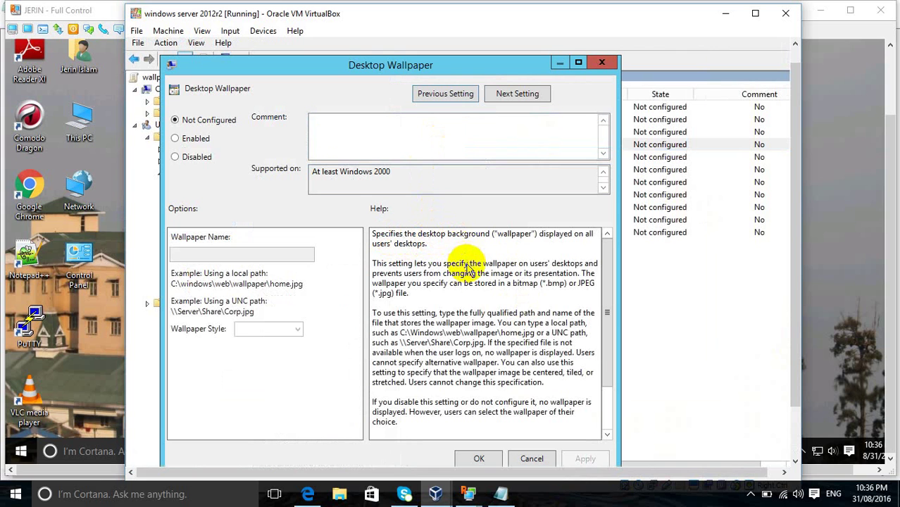
{"action": "left_click", "coordinate": [195, 139]}
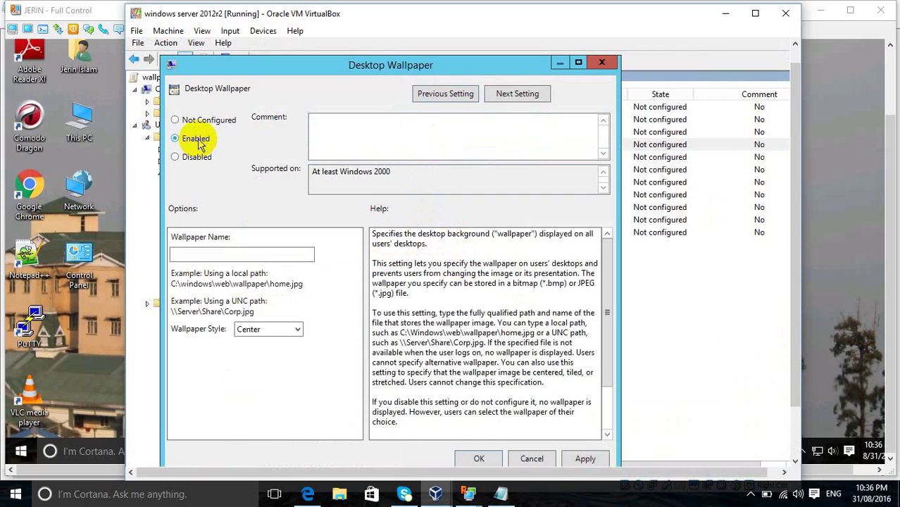
{"action": "left_click", "coordinate": [212, 254]}
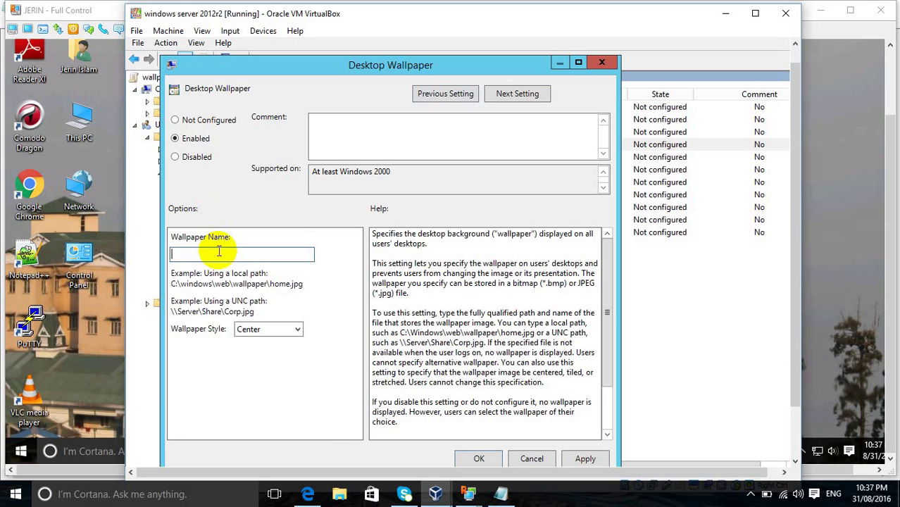
{"action": "key", "text": "ctrl+v"}
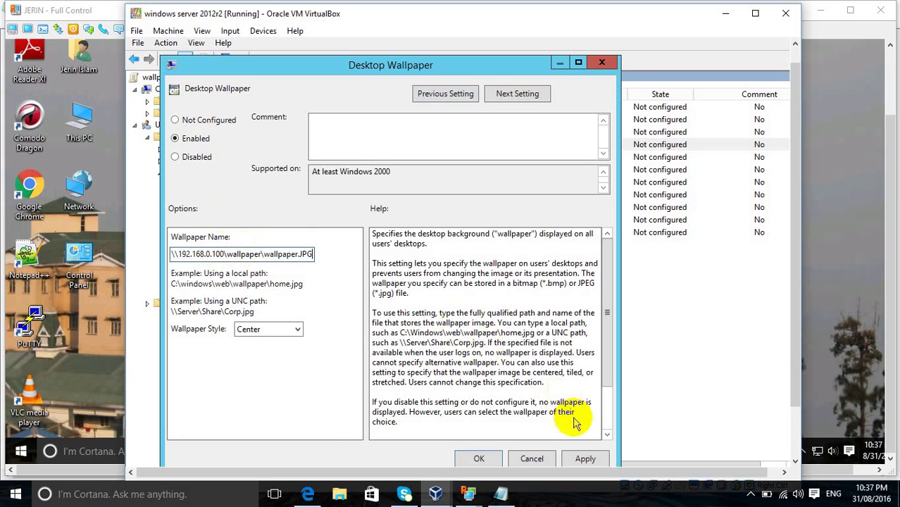
{"action": "left_click", "coordinate": [589, 460]}
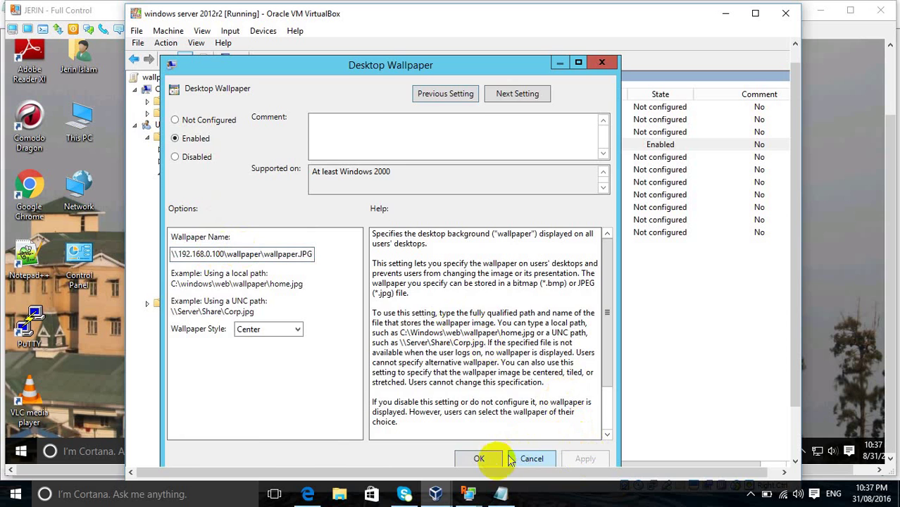
{"action": "left_click", "coordinate": [482, 459]}
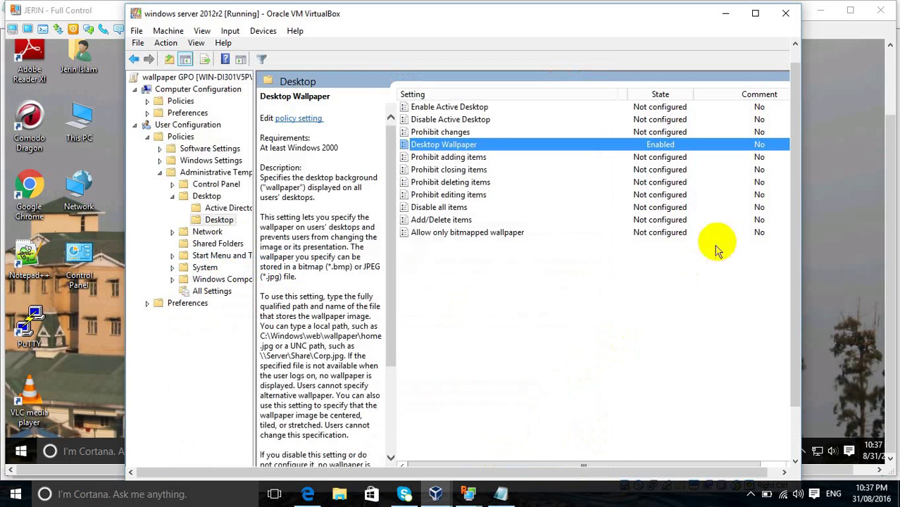
Step: Enable the Prohibit changes policy in the Desktop settings, apply it and close the Group Policy Management Editor
{"action": "left_click", "coordinate": [453, 133]}
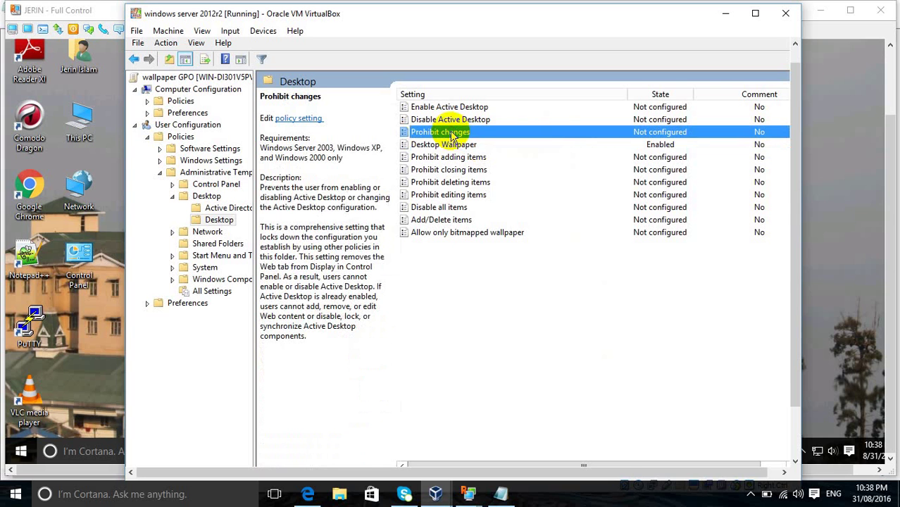
{"action": "double_click", "coordinate": [452, 133]}
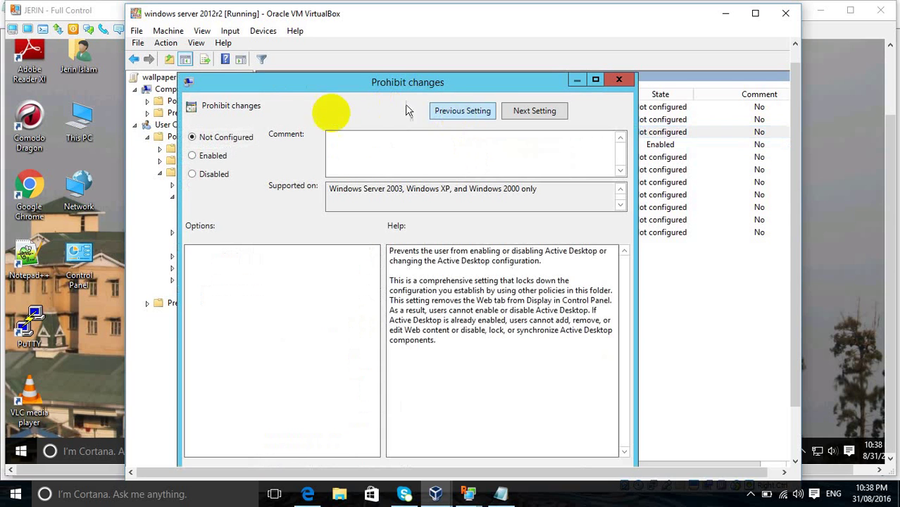
{"action": "left_click", "coordinate": [215, 156]}
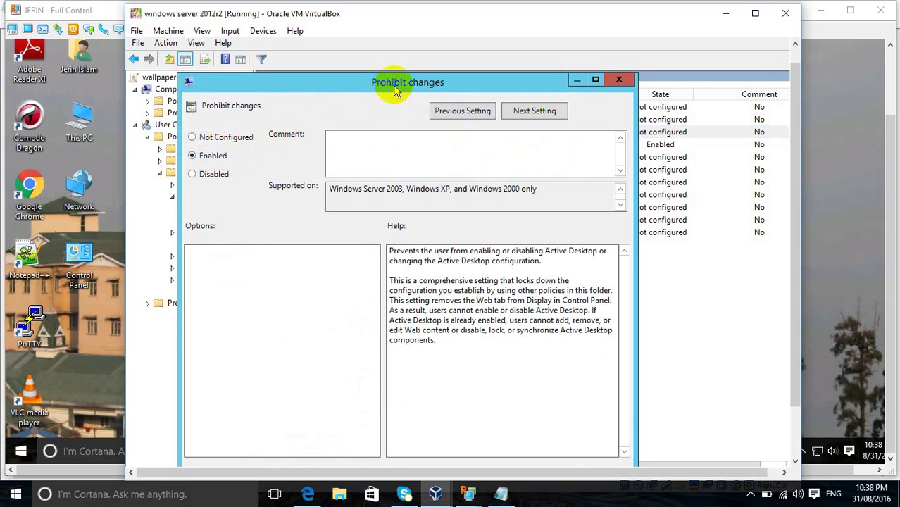
{"action": "left_click_drag", "start_coordinate": [395, 86], "coordinate": [414, 53]}
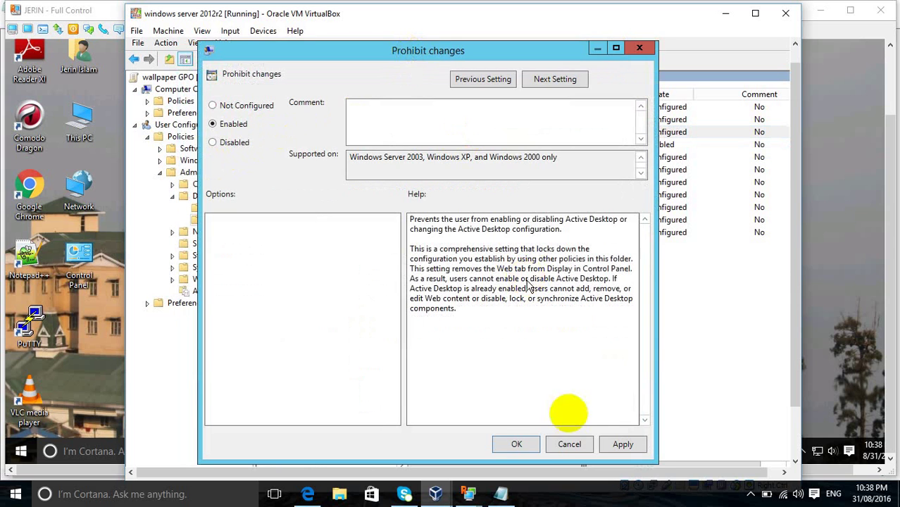
{"action": "left_click", "coordinate": [632, 446]}
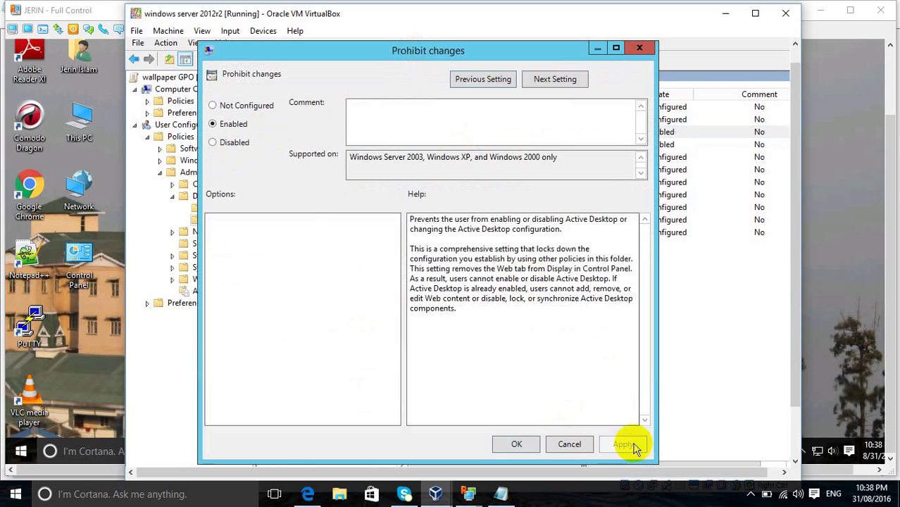
{"action": "left_click", "coordinate": [514, 444]}
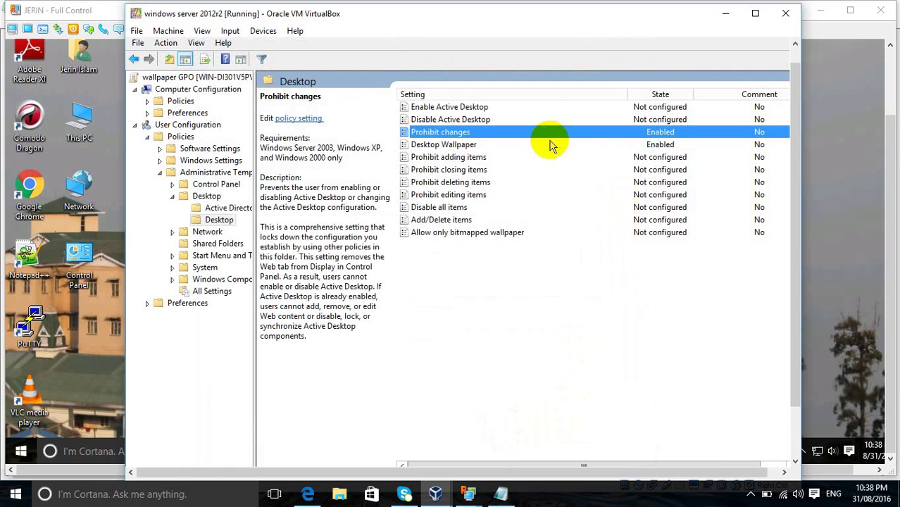
{"action": "left_click_drag", "start_coordinate": [795, 275], "coordinate": [795, 244]}
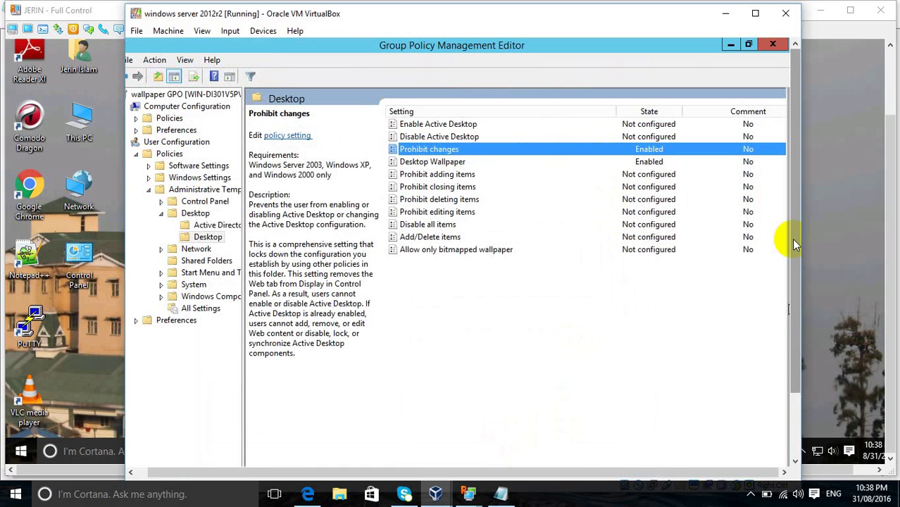
{"action": "left_click", "coordinate": [772, 44]}
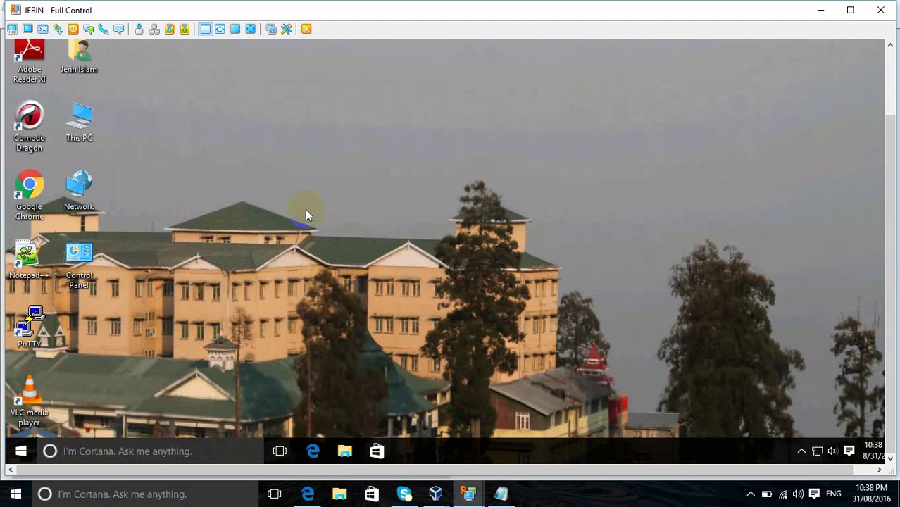
Step: Switch to the remote client computer, force a policy refresh with gpupdate /force in a command prompt, and close the prompt
{"action": "key", "text": "super+r"}
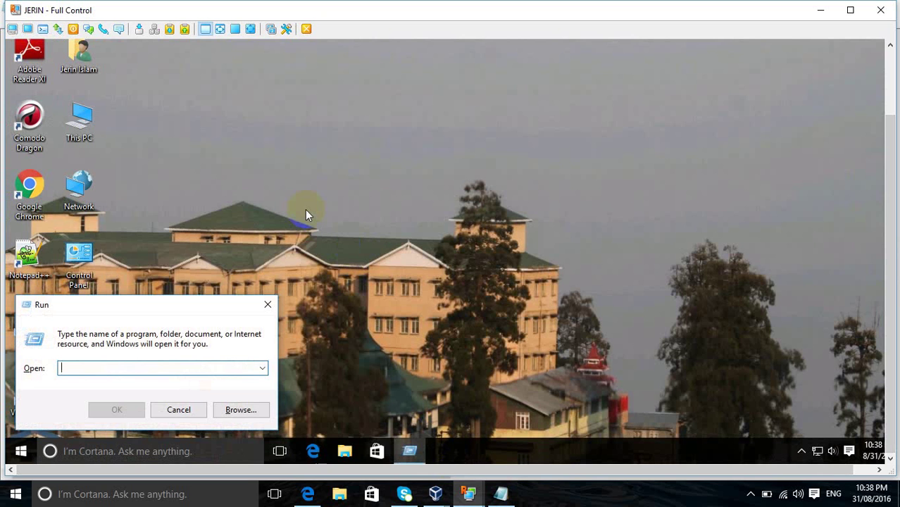
{"action": "type", "text": "cmd"}
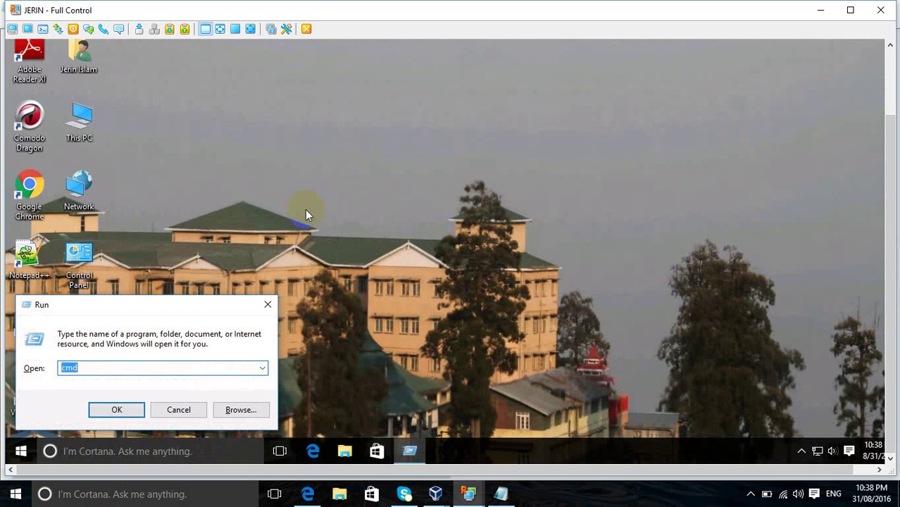
{"action": "key", "text": "Return"}
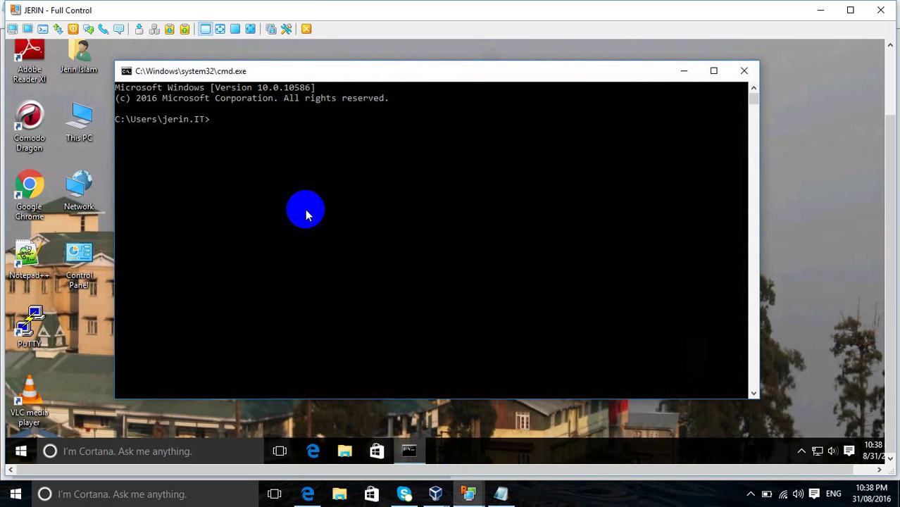
{"action": "type", "text": "gpupdate /force"}
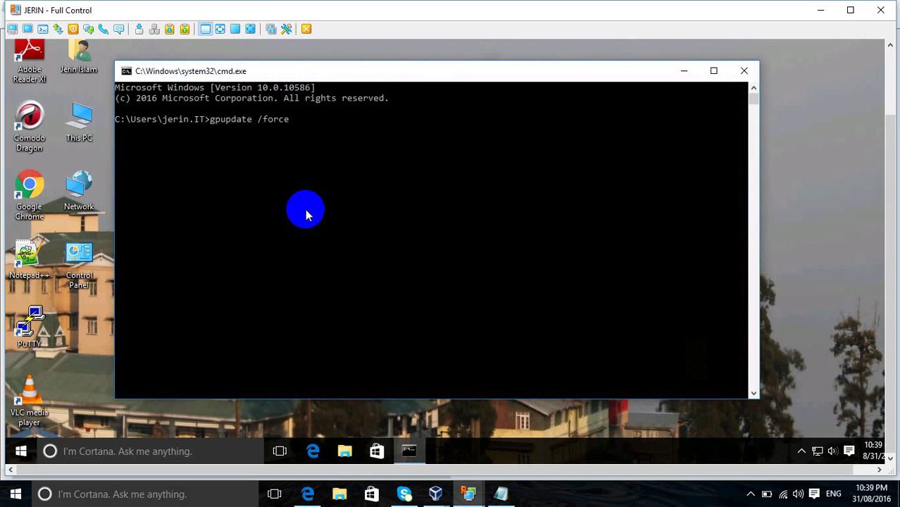
{"action": "key", "text": "Return"}
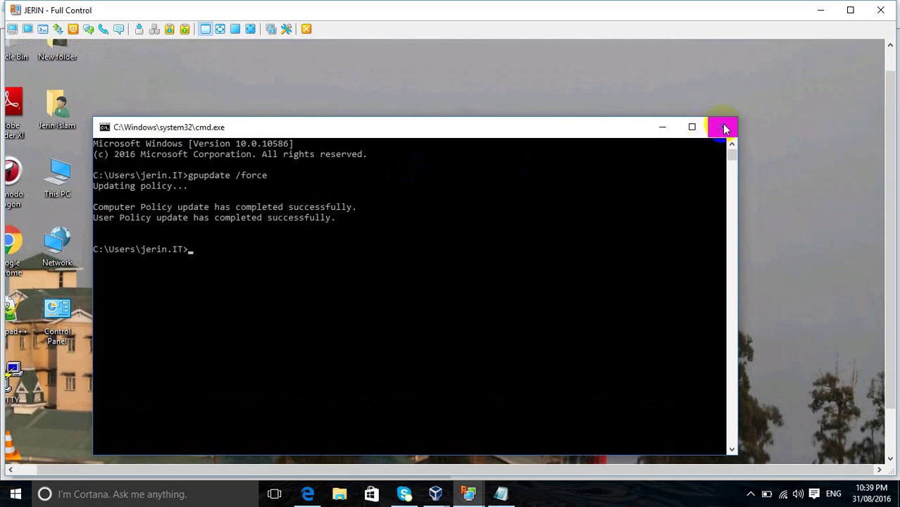
{"action": "left_click", "coordinate": [725, 129]}
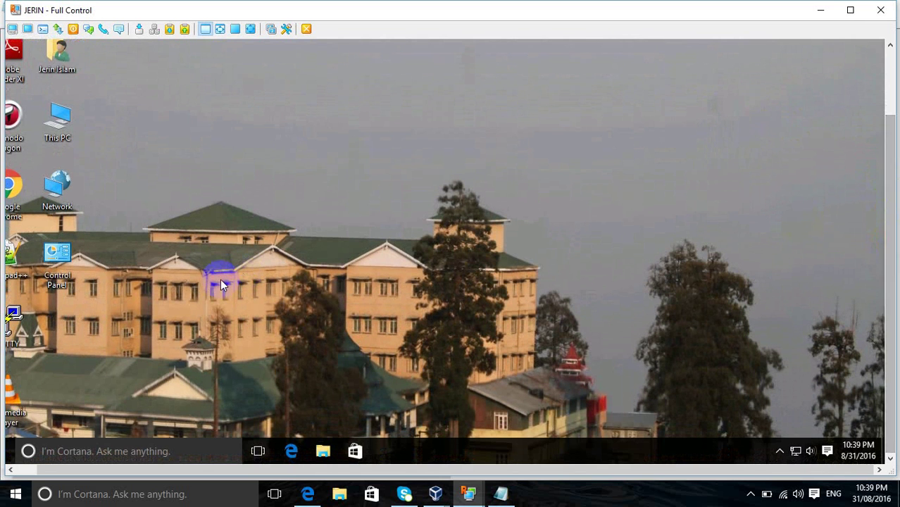
Step: Sign the domain user out of the client computer and sign back in with the account password
{"action": "left_click", "coordinate": [20, 452]}
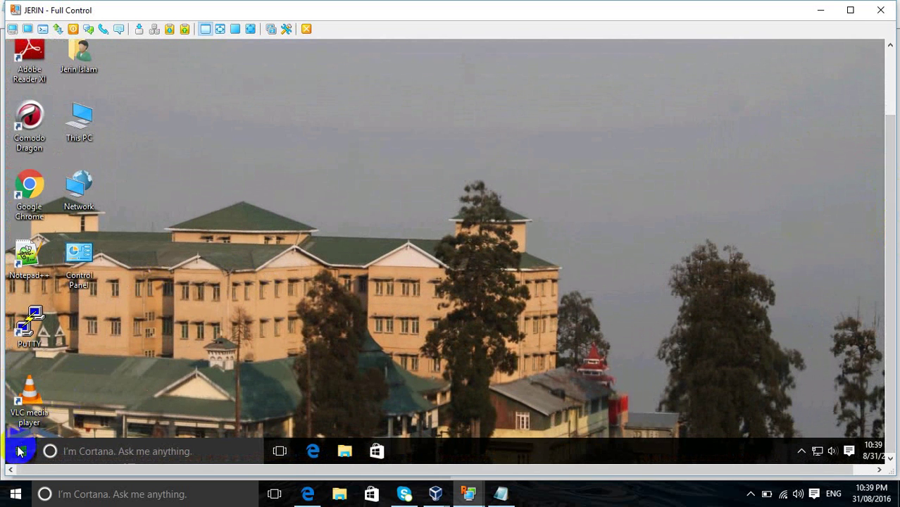
{"action": "left_click", "coordinate": [69, 124]}
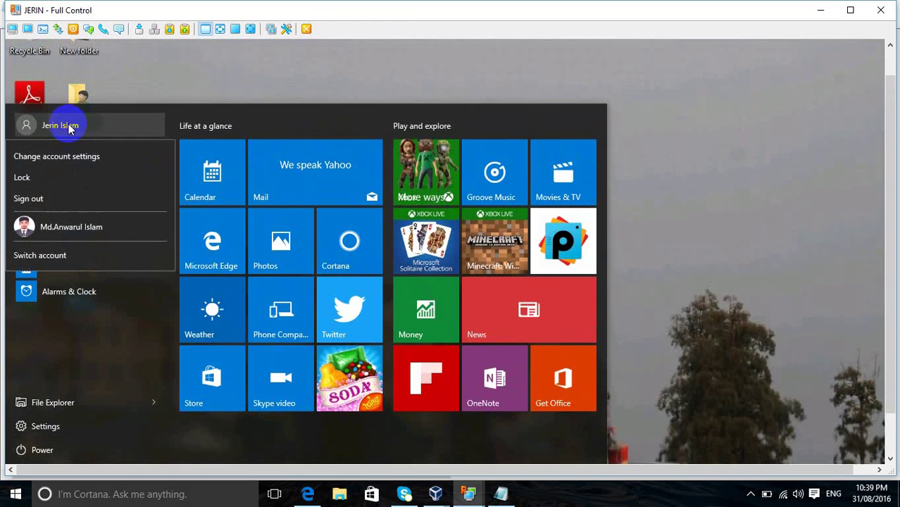
{"action": "left_click", "coordinate": [40, 199]}
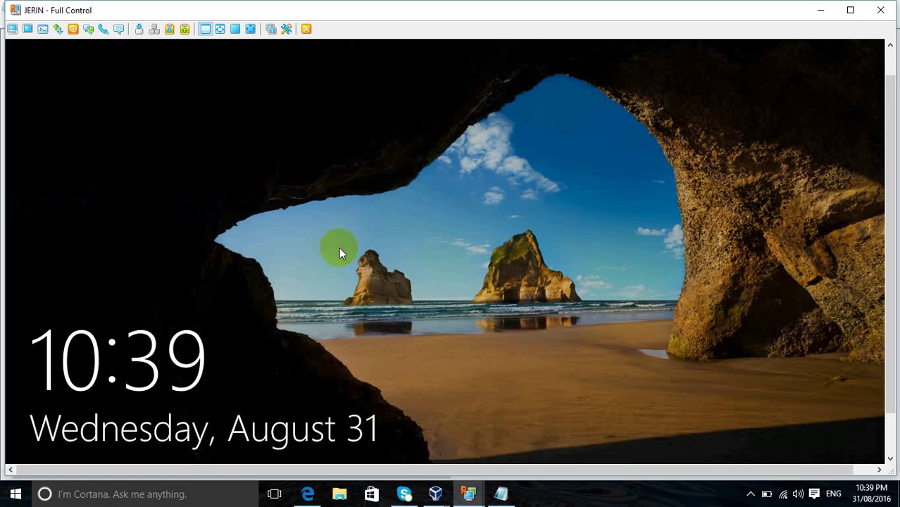
{"action": "left_click", "coordinate": [339, 252]}
{"action": "left_click", "coordinate": [431, 330]}
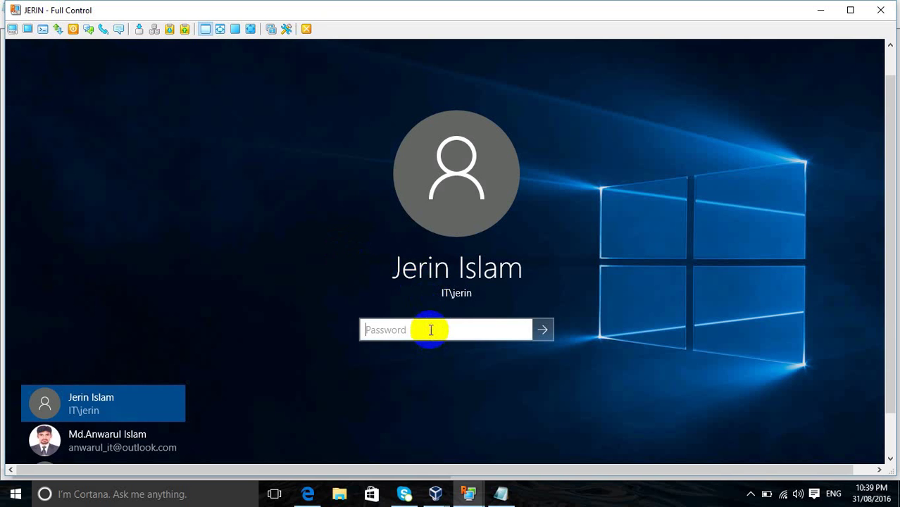
{"action": "type", "text": "••••••••••••••"}
{"action": "key", "text": "Return"}
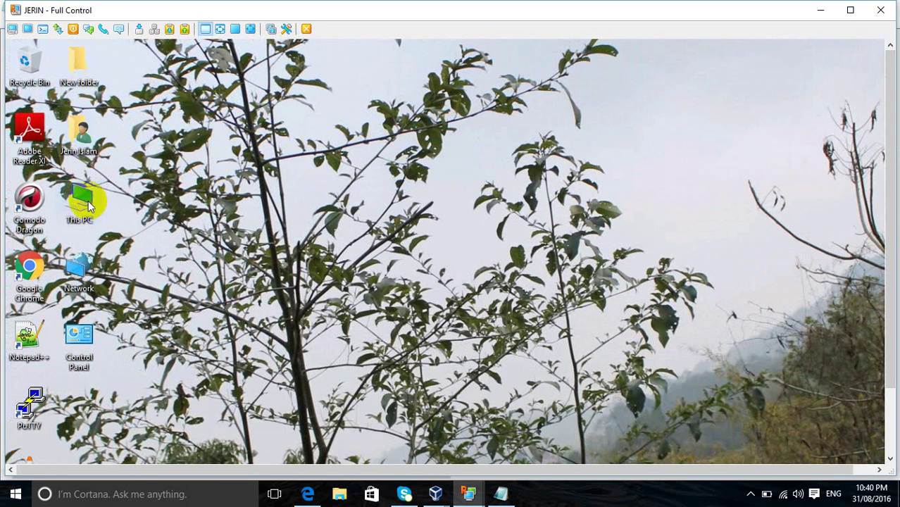
Step: Try to set the image 20151022_081629 on the client's desktop as the desktop background
{"action": "double_click", "coordinate": [84, 201]}
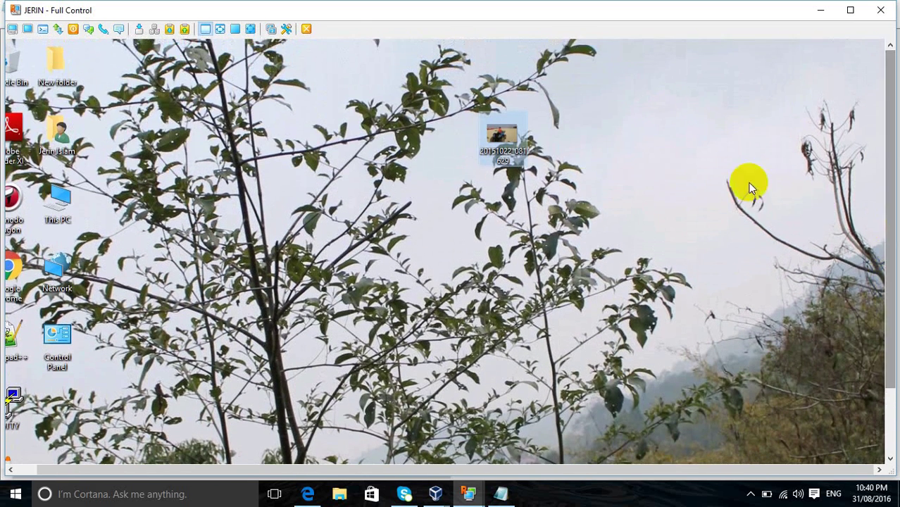
{"action": "right_click", "coordinate": [509, 141]}
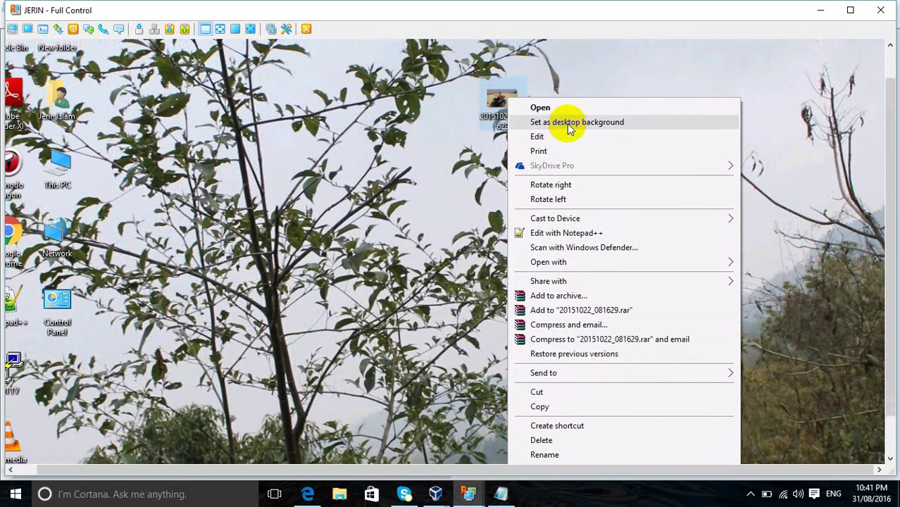
{"action": "left_click", "coordinate": [567, 123]}
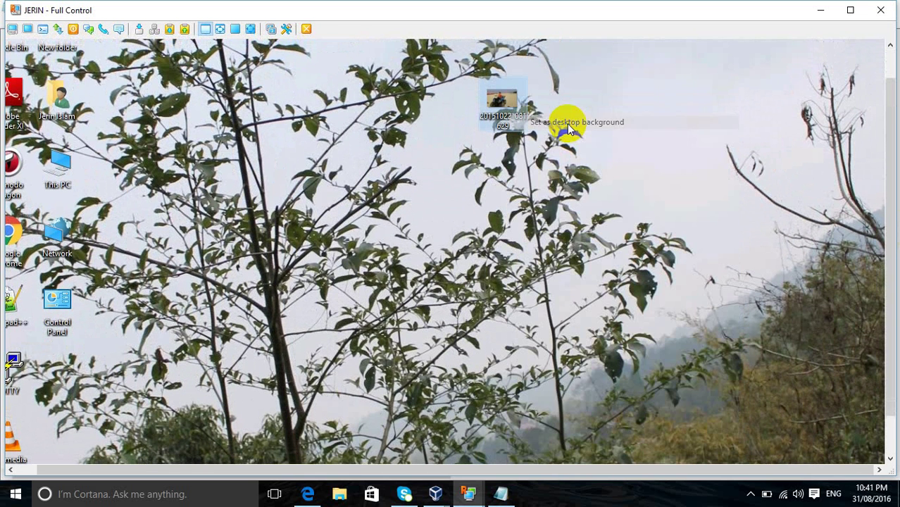